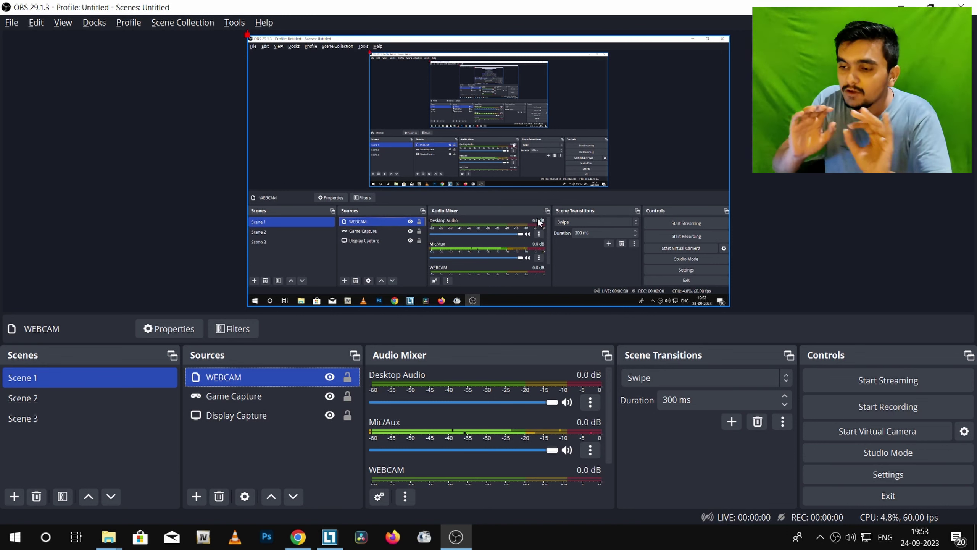
ctrl+click(227, 397)
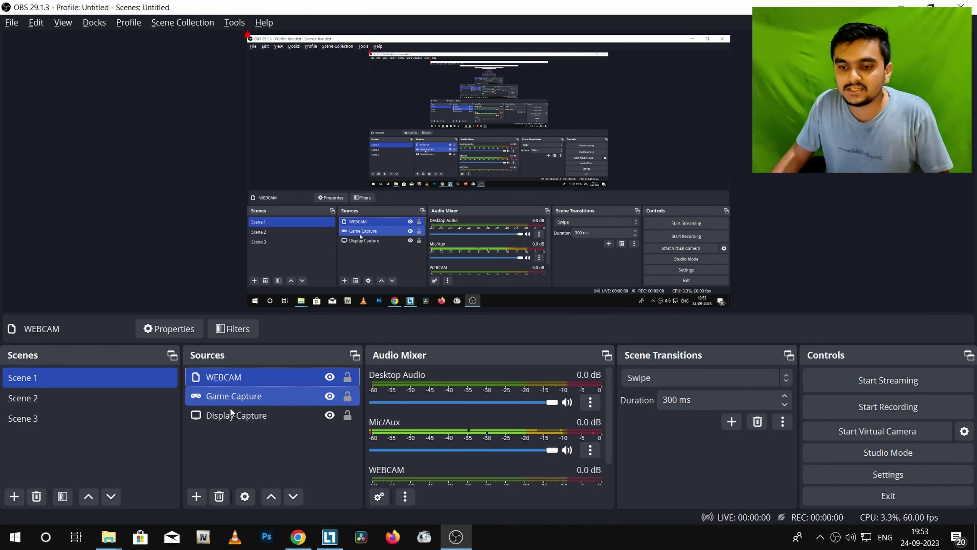
ctrl+click(231, 404)
ctrl+click(236, 416)
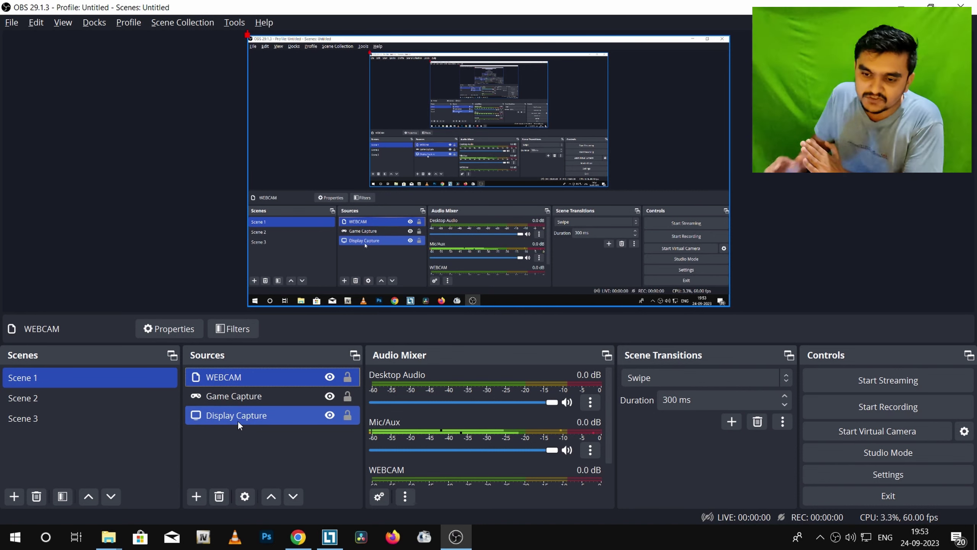
ctrl+click(237, 423)
click(197, 496)
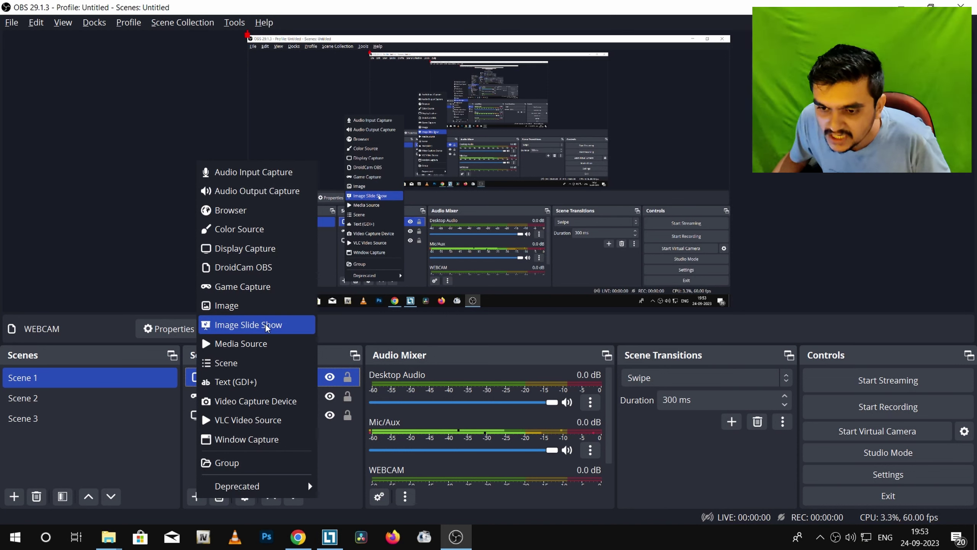
click(249, 343)
click(558, 341)
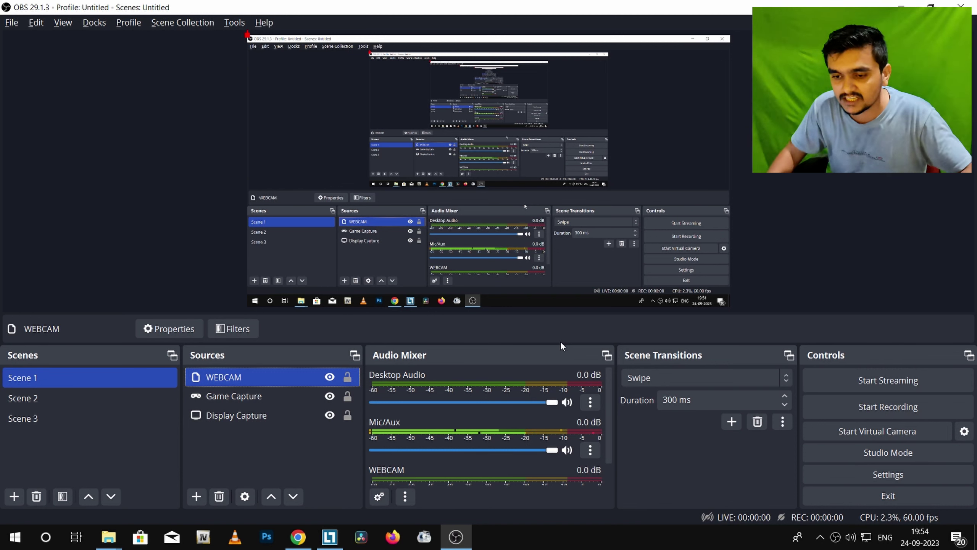
click(197, 496)
click(240, 359)
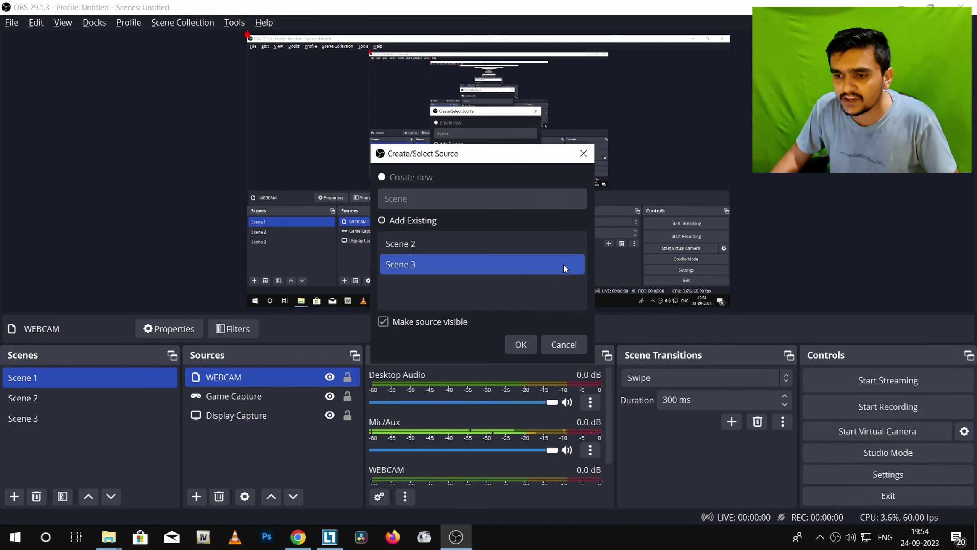
click(551, 342)
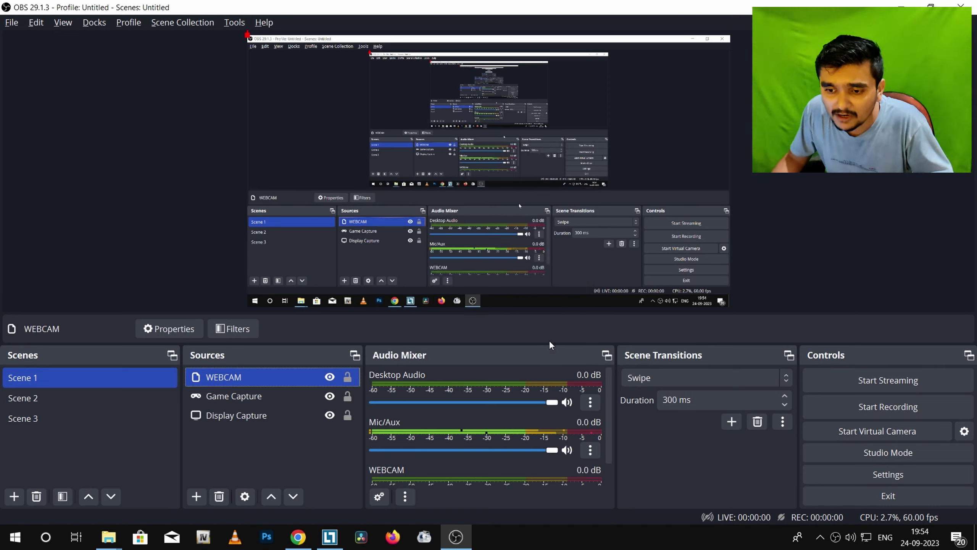
- Add a Text (GDI+) source to Scene 1, trying the sample text "sddsfdfd" in its properties and discarding it
click(197, 496)
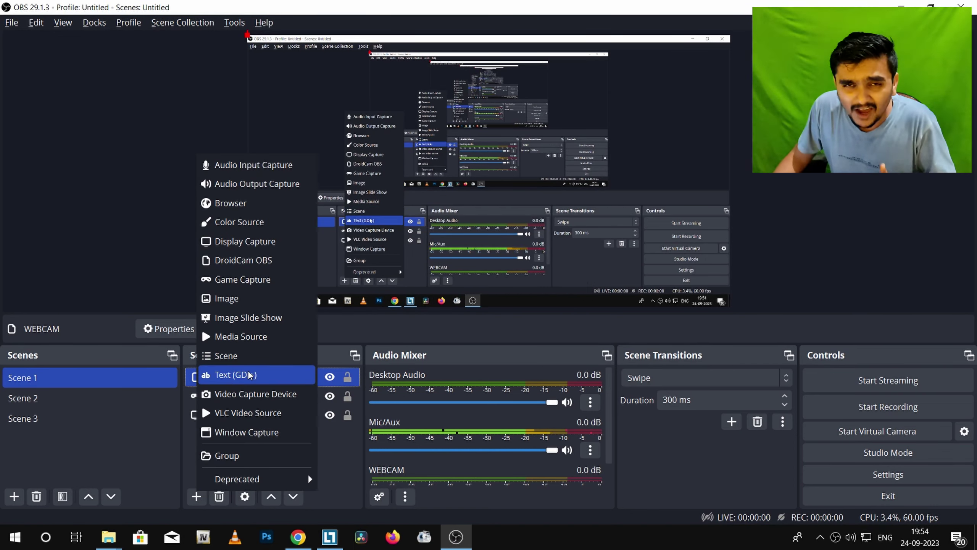
click(227, 379)
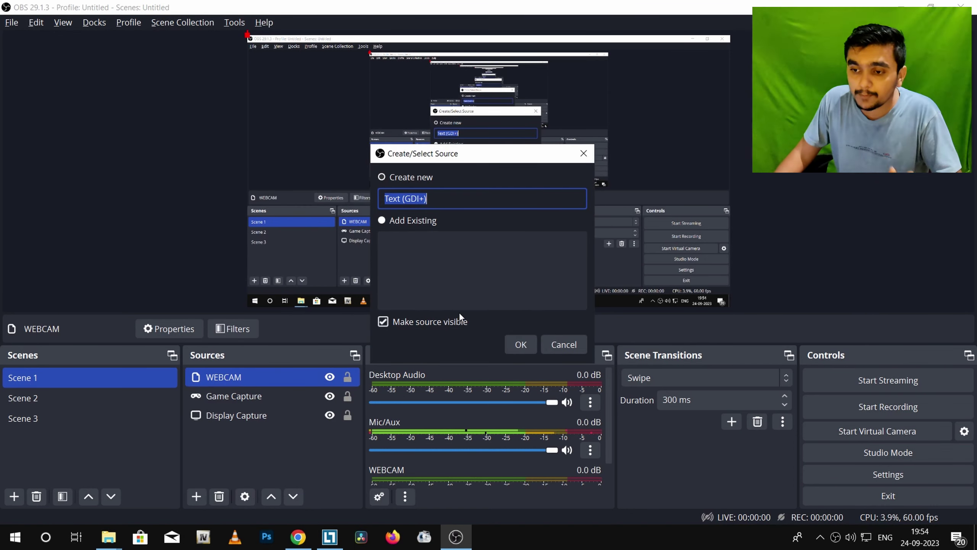
click(520, 344)
drag(381, 81, 602, 186)
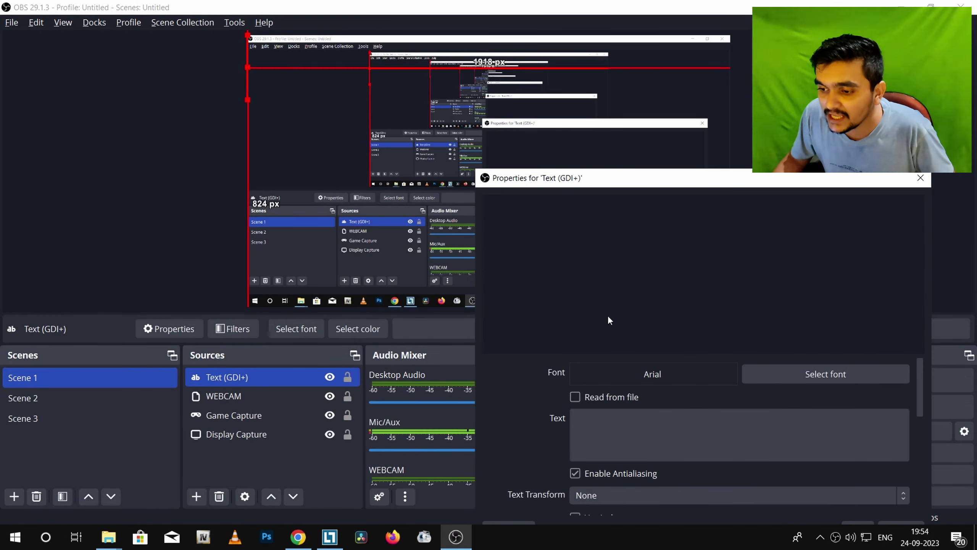
click(617, 423)
text(sddsfdfd)
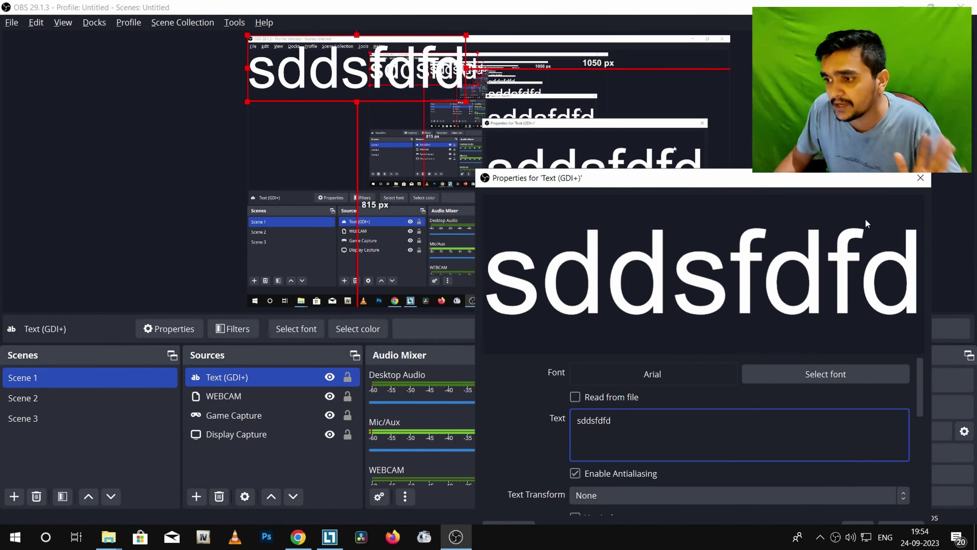
drag(865, 178, 640, 133)
click(675, 483)
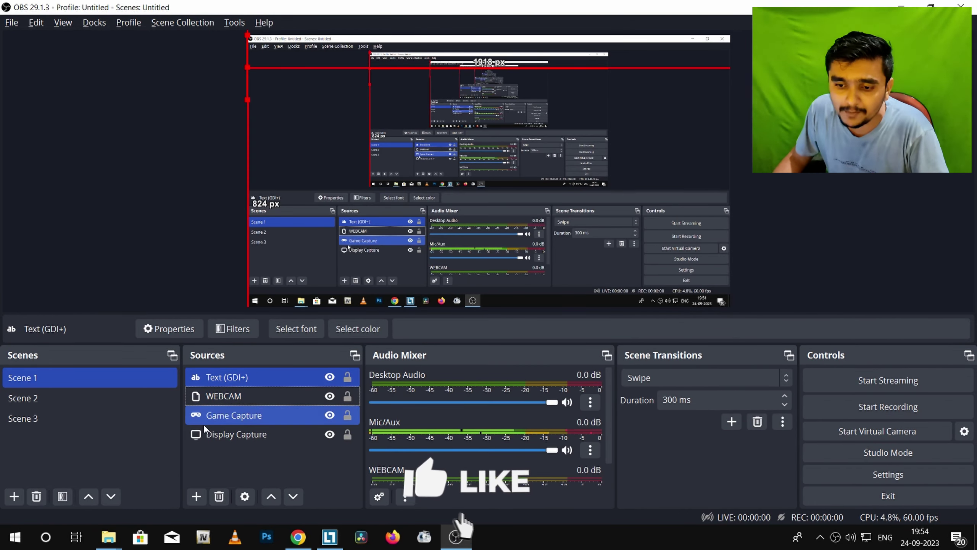
click(216, 433)
click(197, 497)
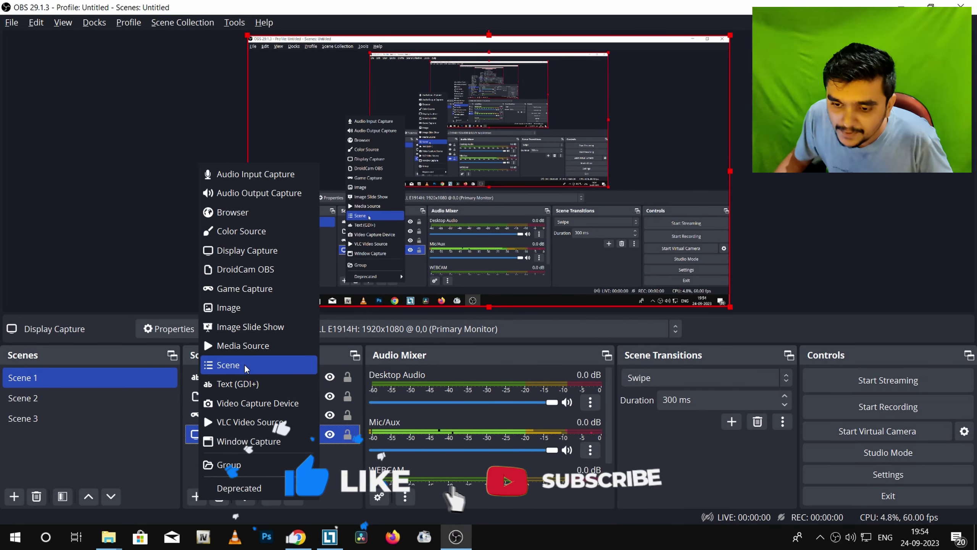
click(248, 405)
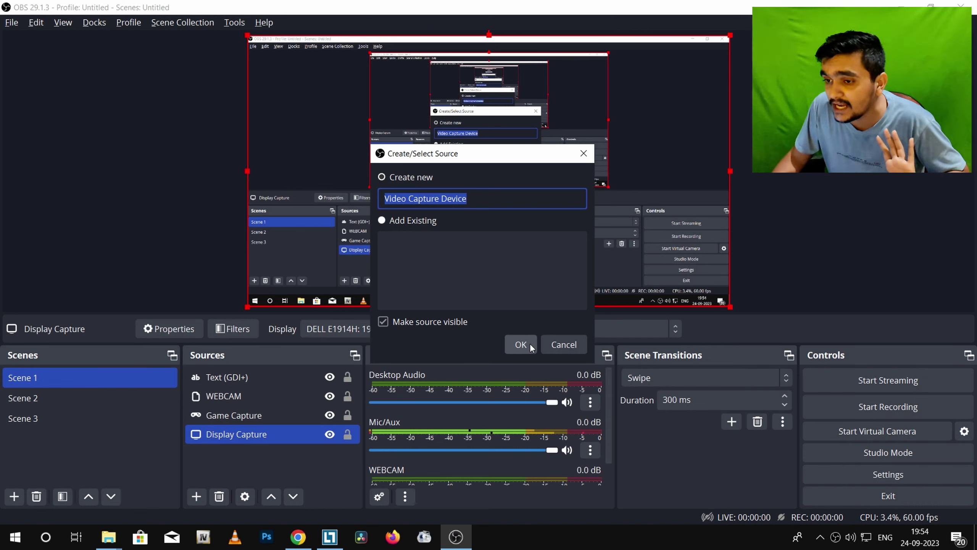
click(559, 347)
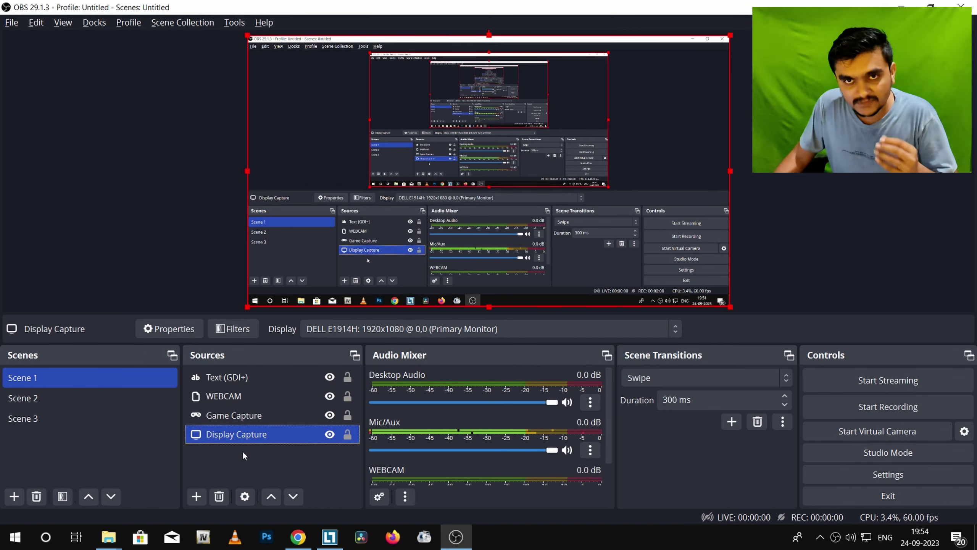
click(196, 496)
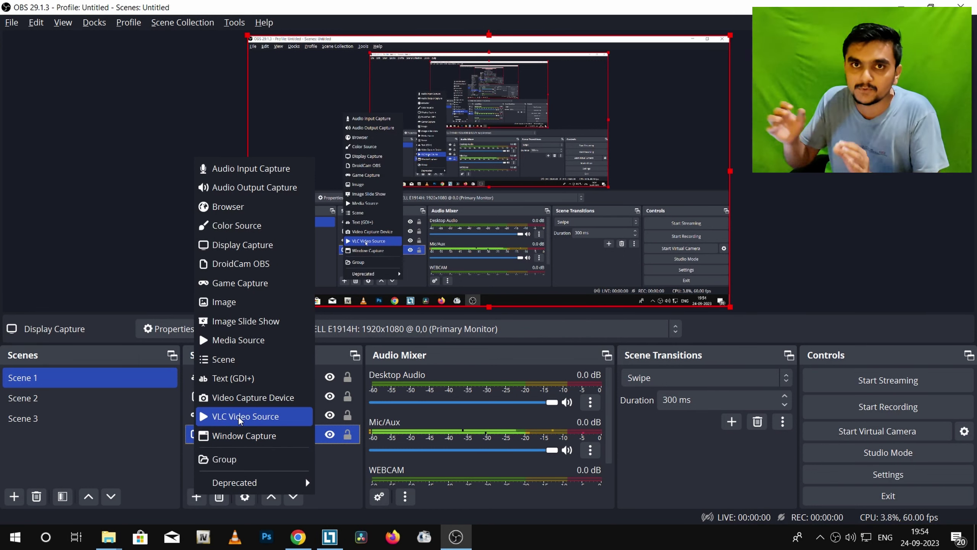
key(Escape)
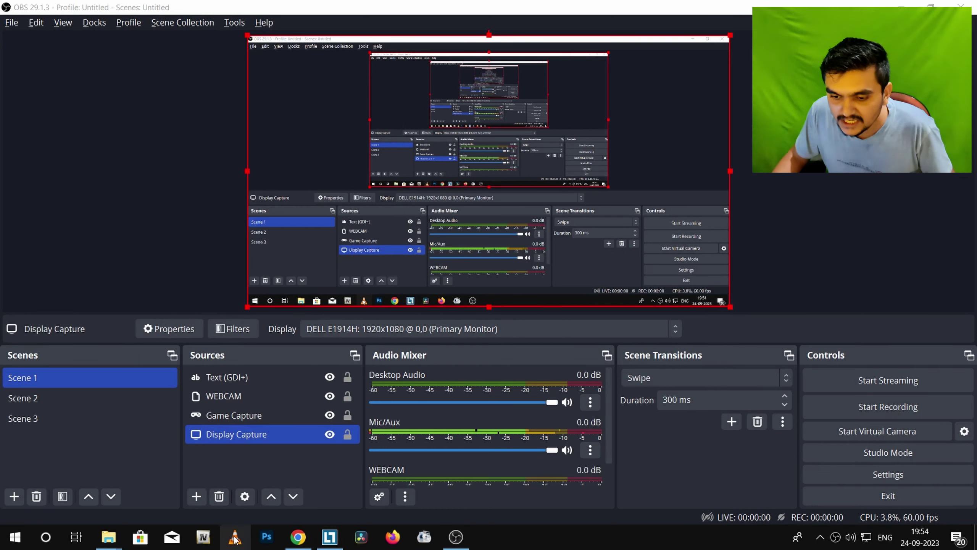
ctrl+click(283, 414)
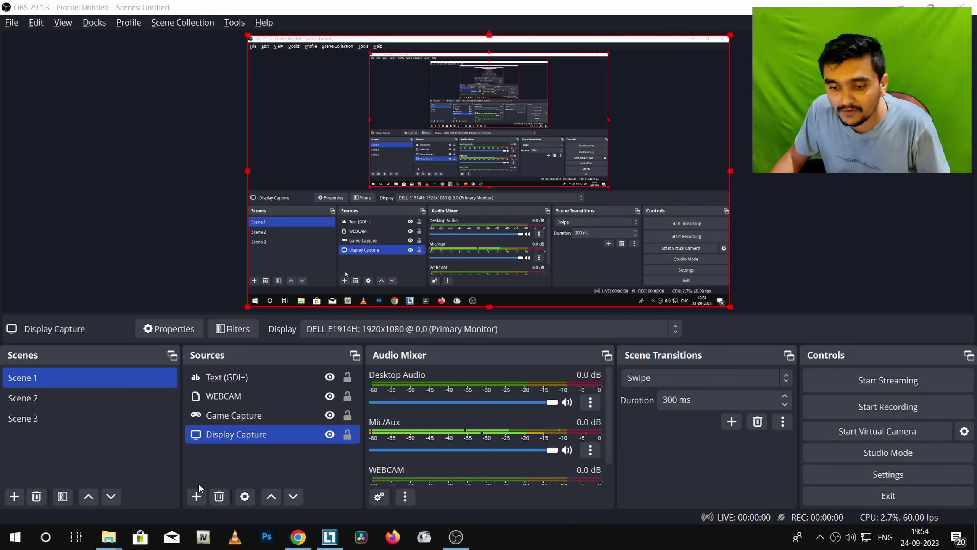
- Add a Window Capture source to Scene 1, bring the Chrome window forward once, and leave the source's properties without choosing a window
click(197, 494)
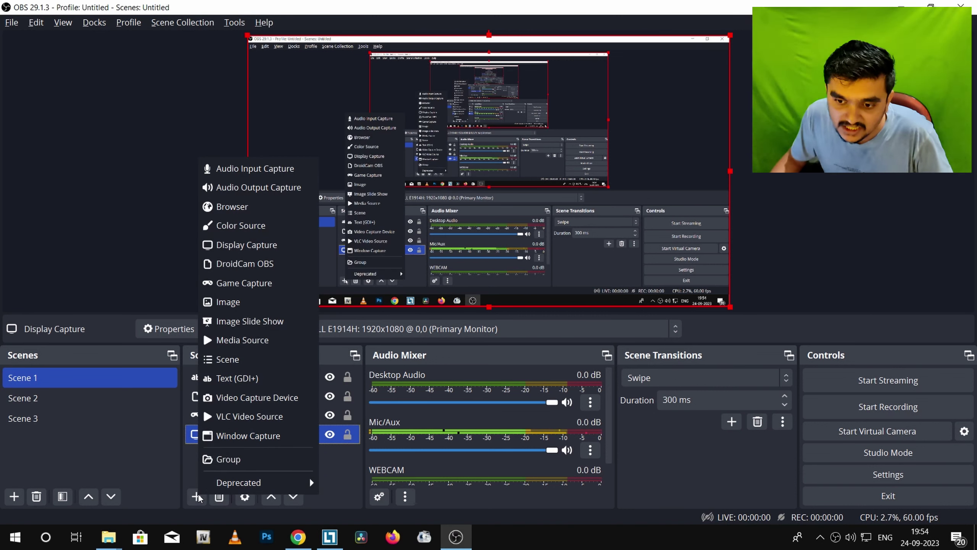
click(244, 436)
click(522, 343)
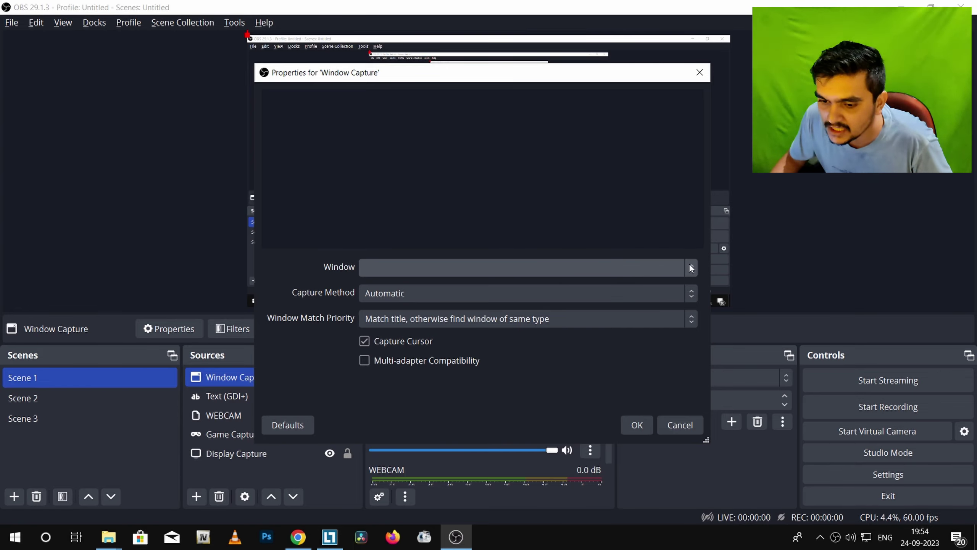
click(299, 537)
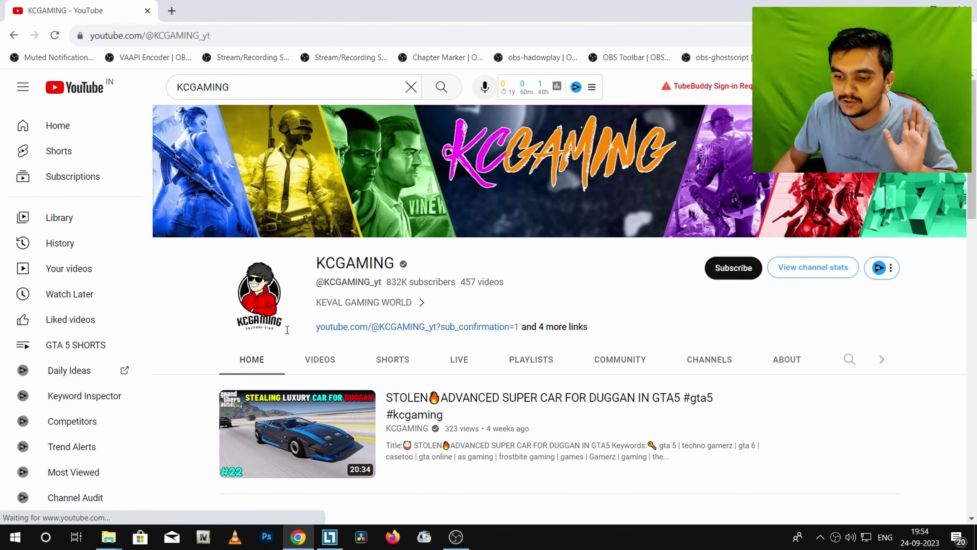
click(456, 537)
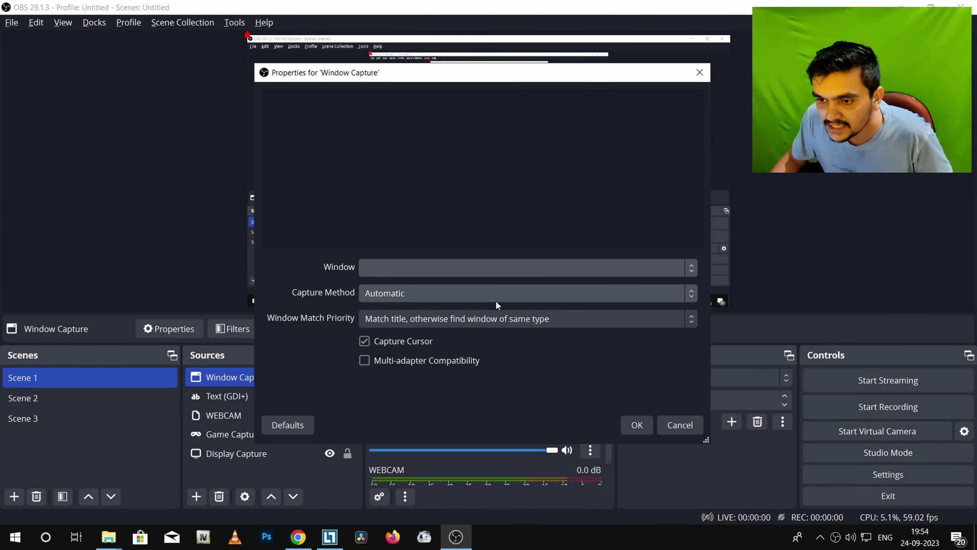
click(680, 424)
- Set the Window Capture source to capture the "[chrome.exe]: KCGAMING - YouTube - Google Chrome" window
double_click(244, 378)
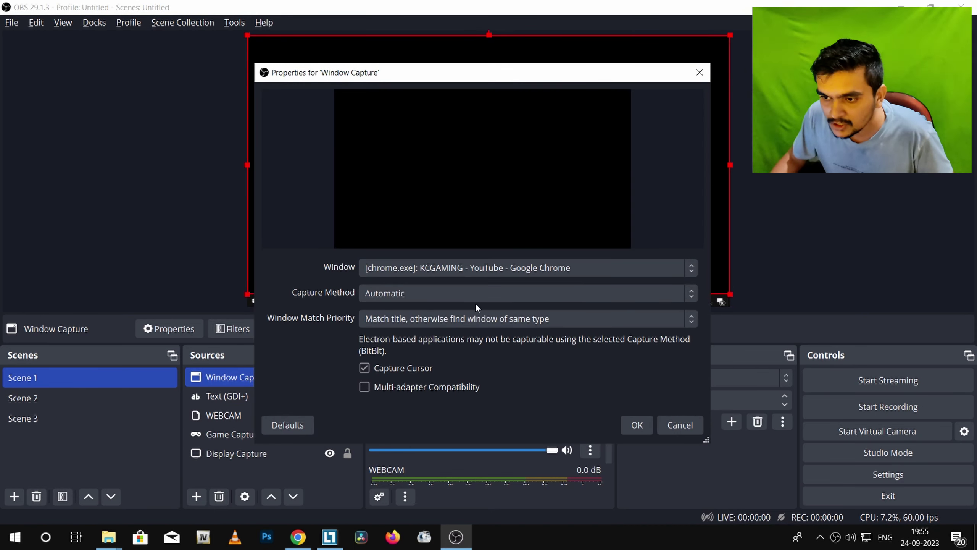
click(471, 265)
click(496, 286)
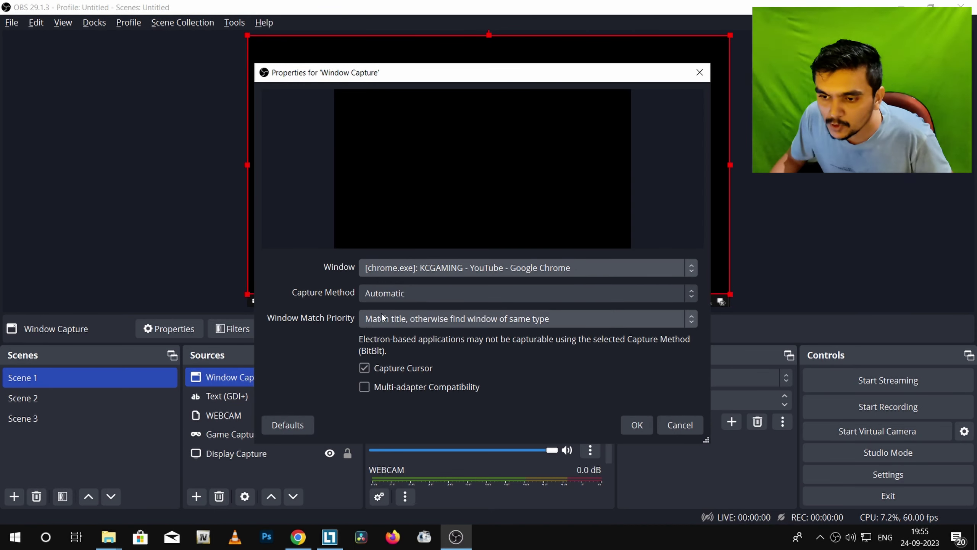
click(637, 424)
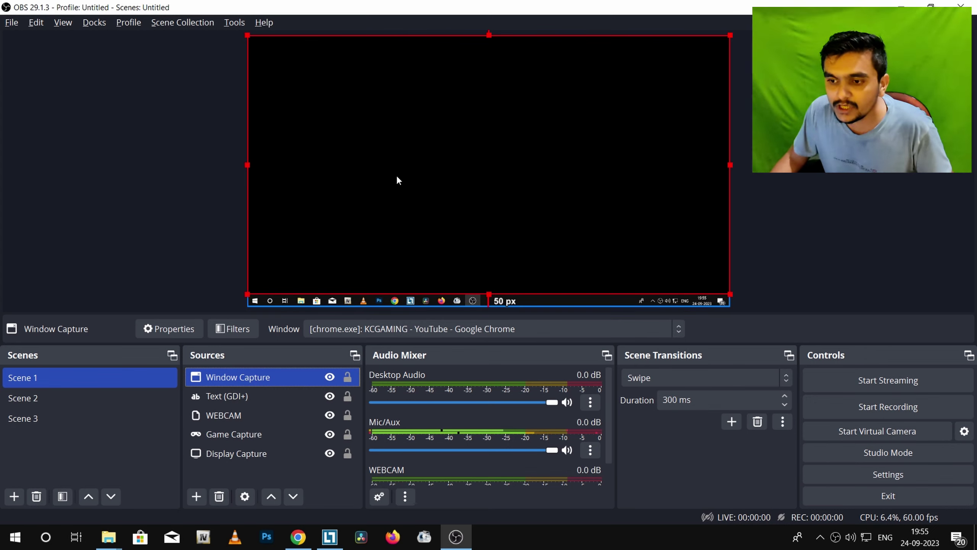
- Switch to Chrome, reduce it from full screen and move its window to check the capture in the OBS preview
click(298, 537)
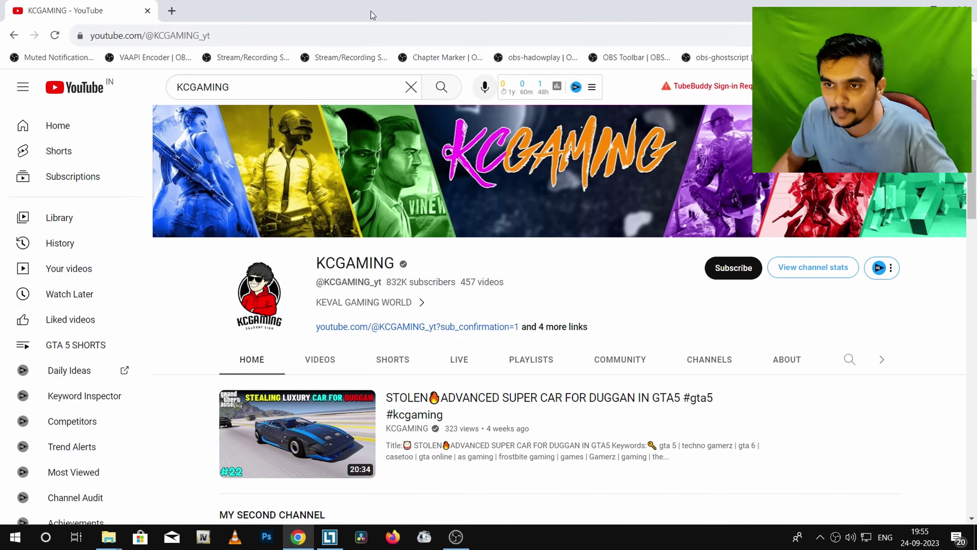
double_click(663, 6)
drag(607, 83, 489, 200)
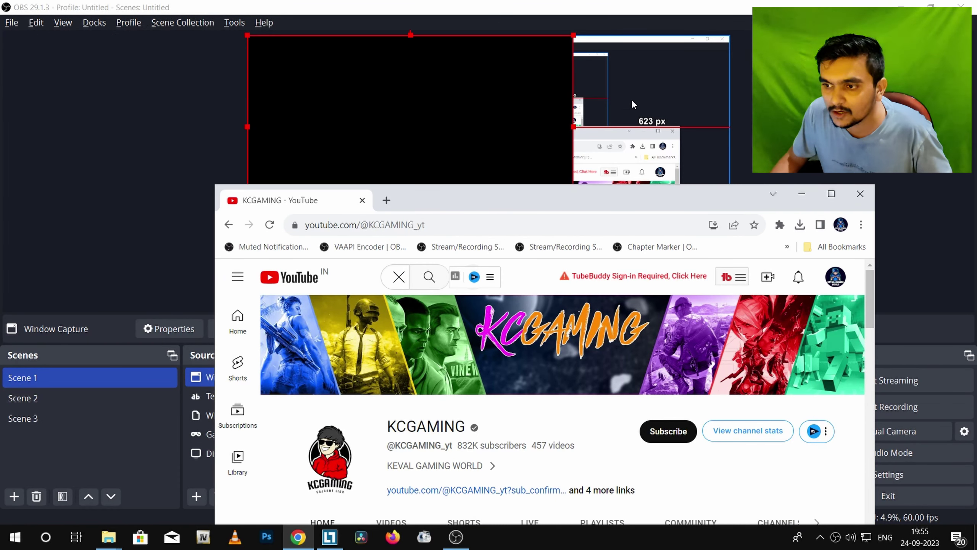
- Return to OBS and remove the Window Capture source from Scene 1
click(658, 156)
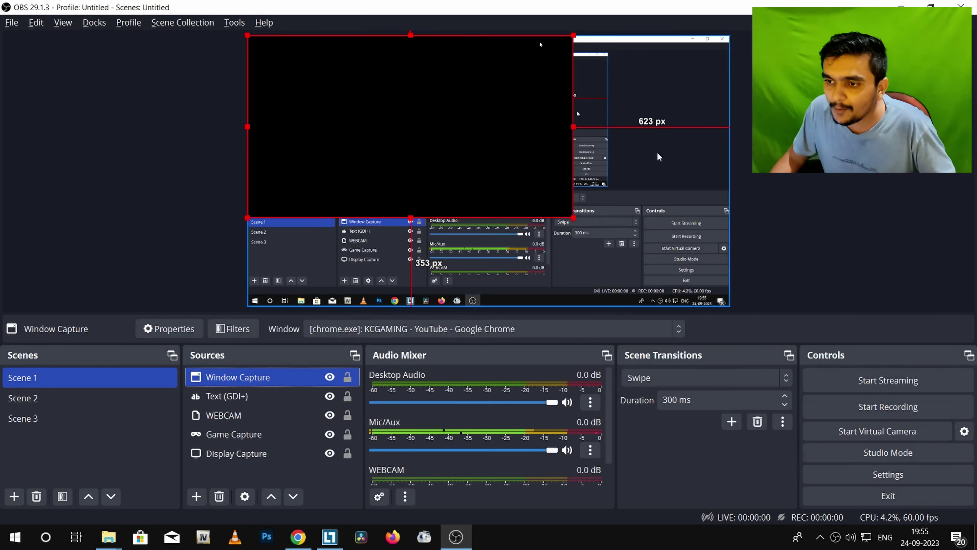
key(Delete)
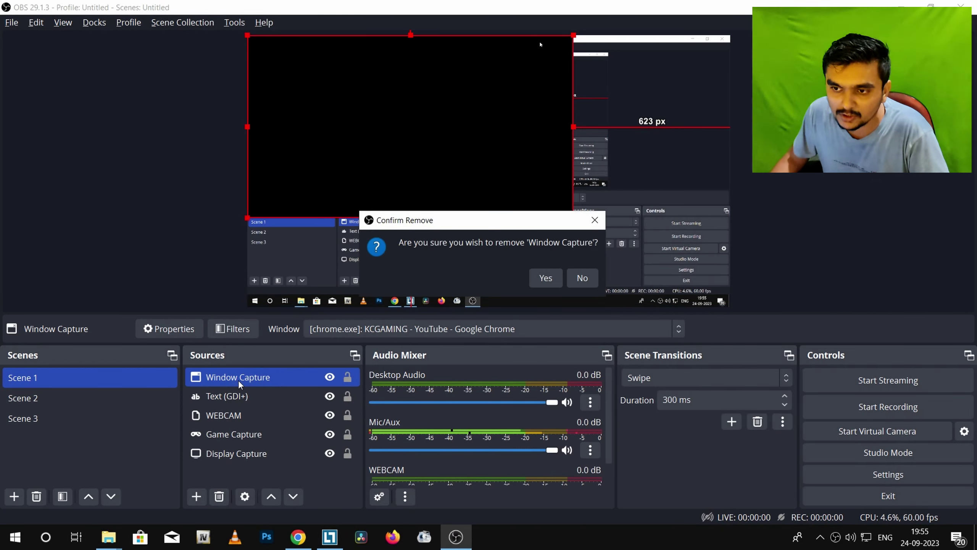
click(545, 277)
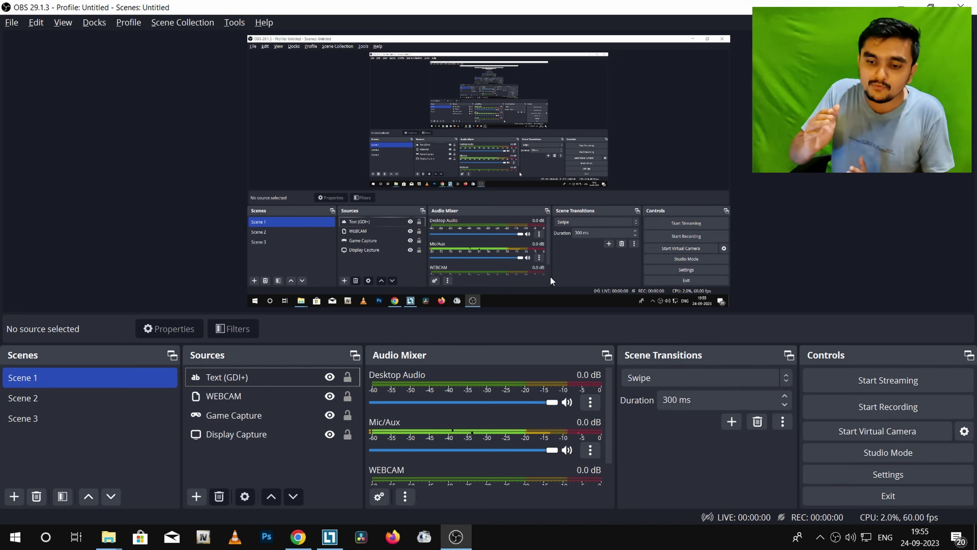
click(197, 495)
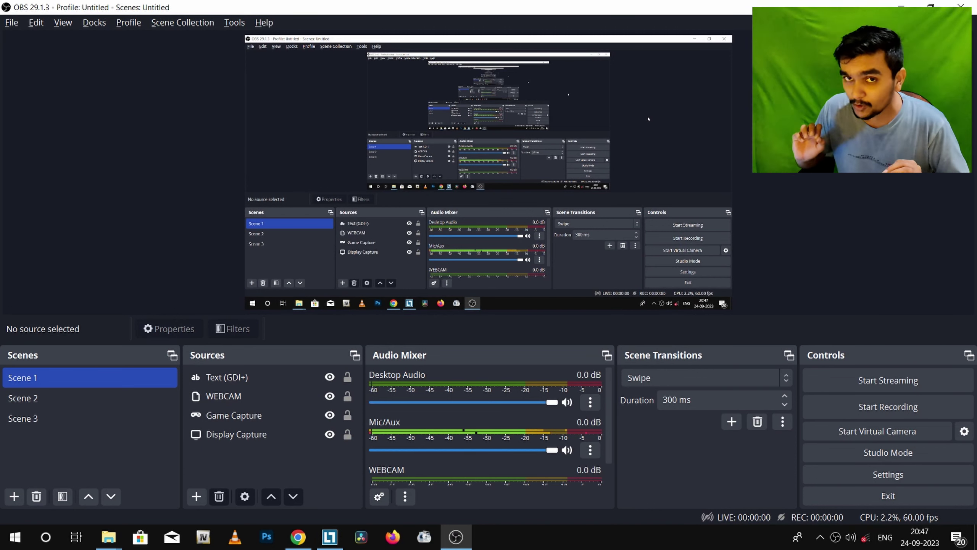
- Open the program settings and choose the Yami (Default) theme in the general options
click(900, 475)
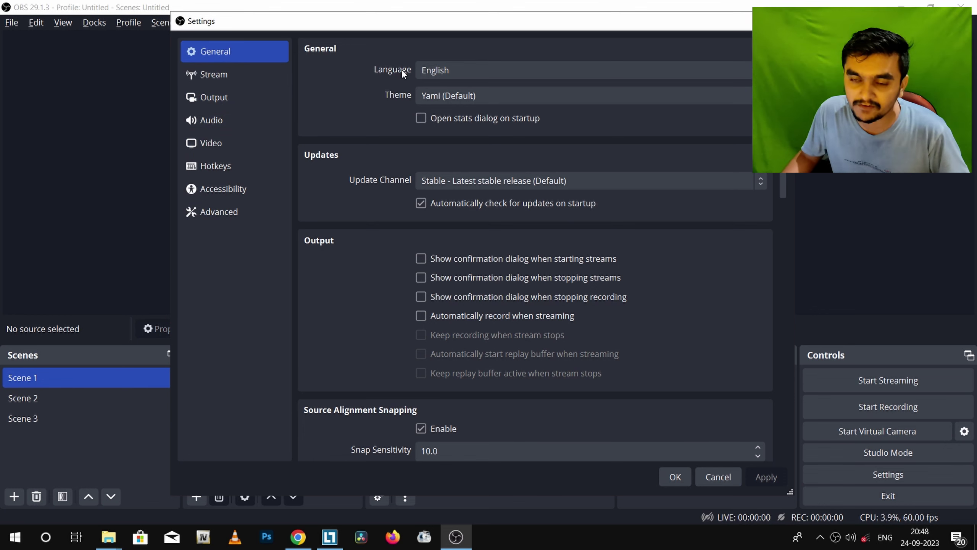
click(449, 95)
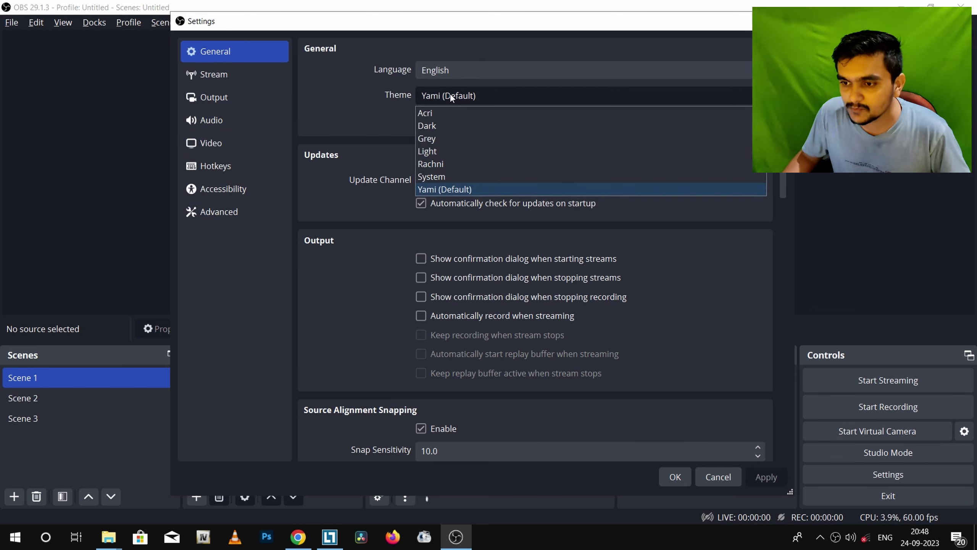
click(446, 189)
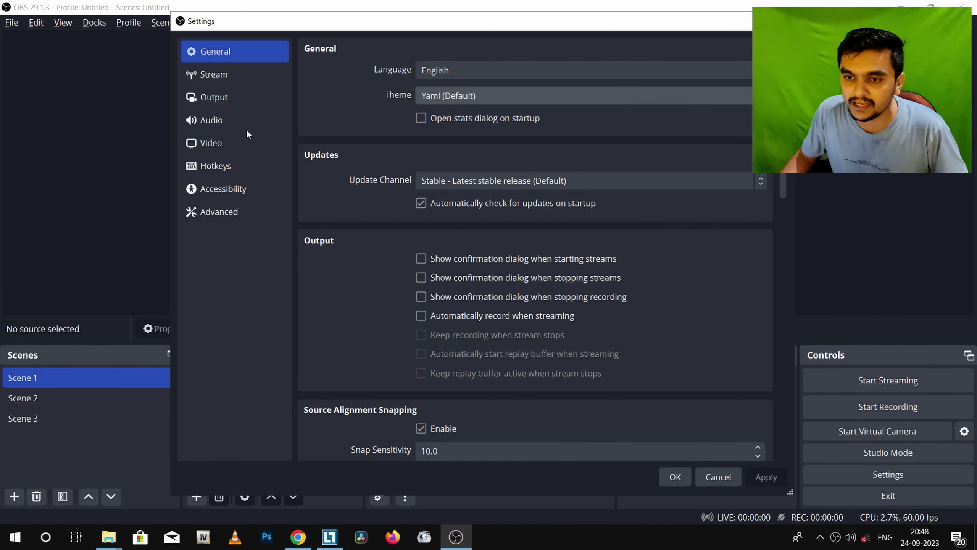
- Set the streaming service to Twitch in the stream settings
click(218, 77)
click(465, 45)
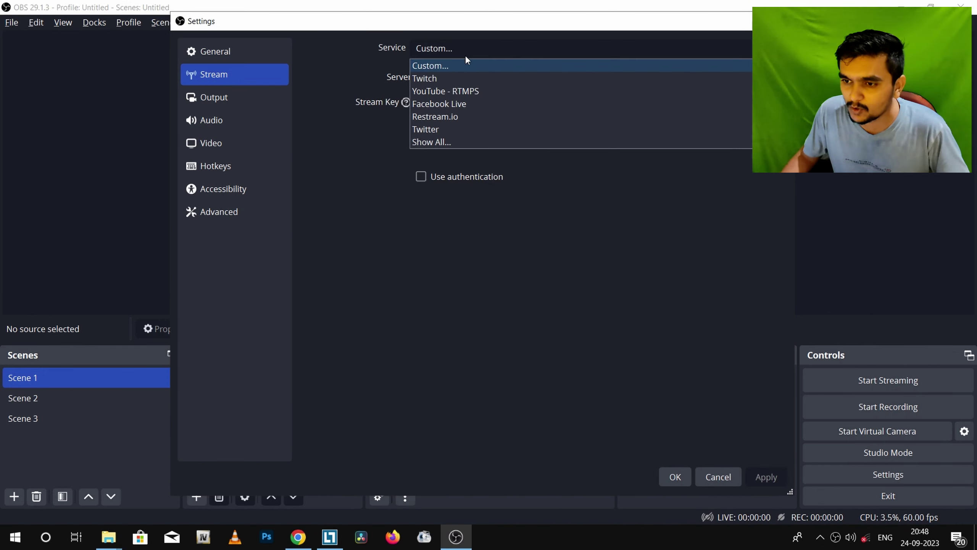
click(434, 75)
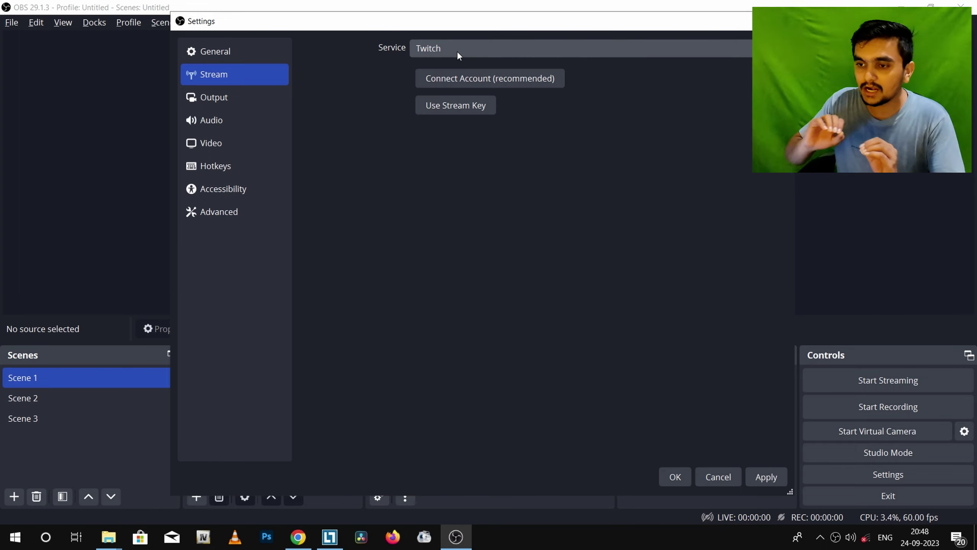
- Switch the streaming service to YouTube - RTMPS, Facebook Live and finally Twitter
click(458, 54)
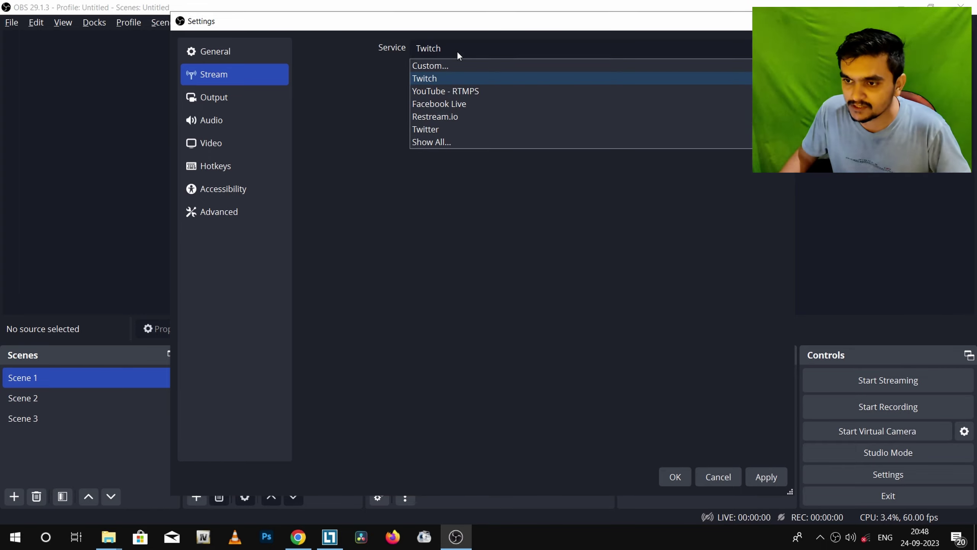
click(443, 88)
click(461, 49)
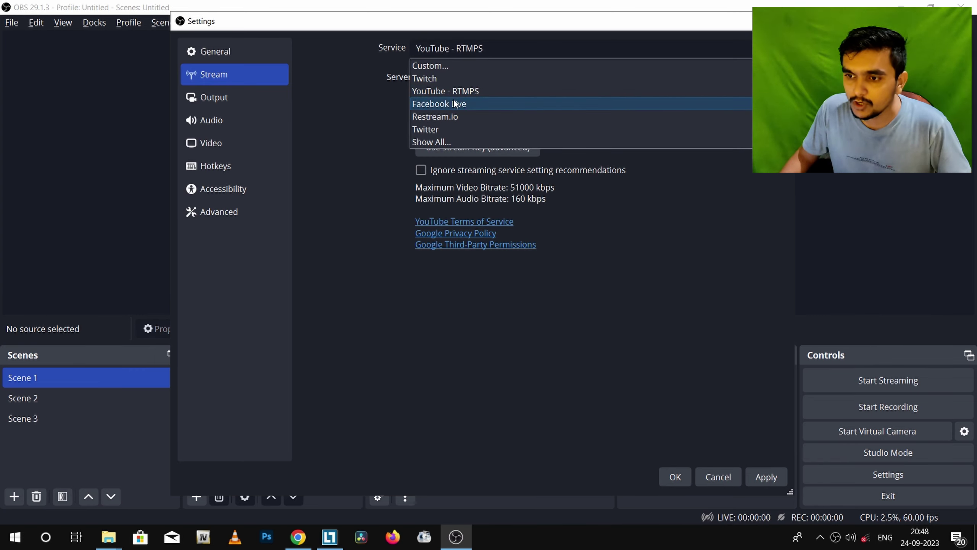
click(458, 103)
click(461, 48)
click(460, 129)
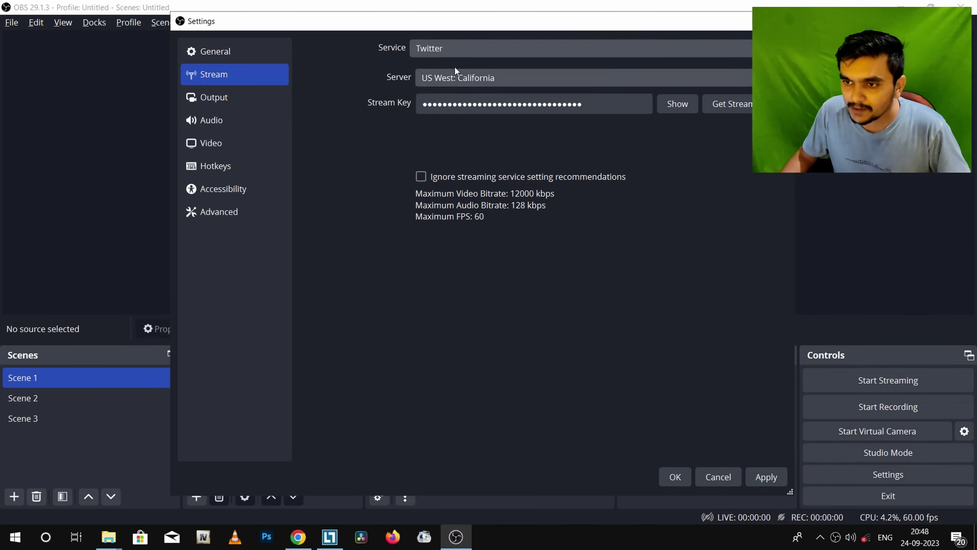
- Show all streaming services and look through the full list without choosing another one
click(462, 48)
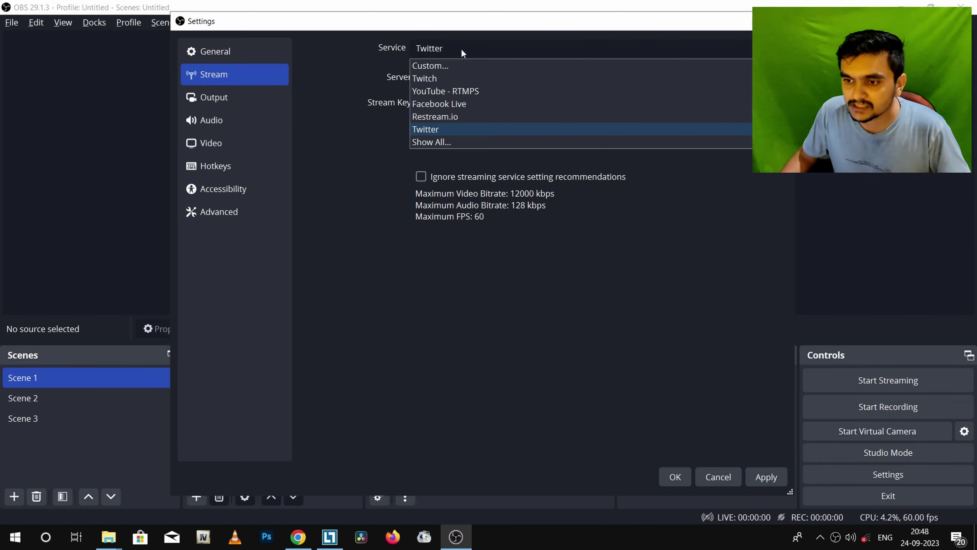
click(439, 141)
scroll(462, 162, down, 6)
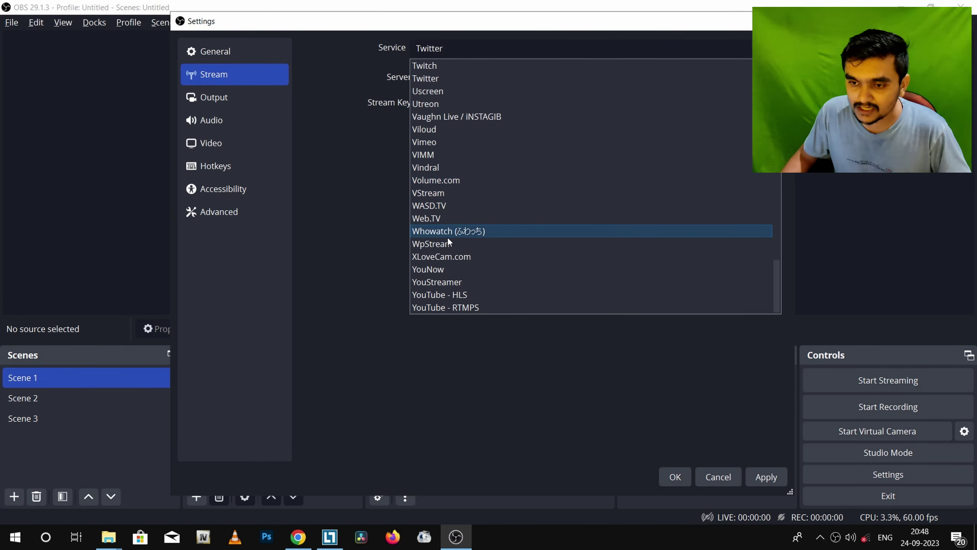
key(Escape)
- Open the output settings and choose the Advanced output mode
click(223, 97)
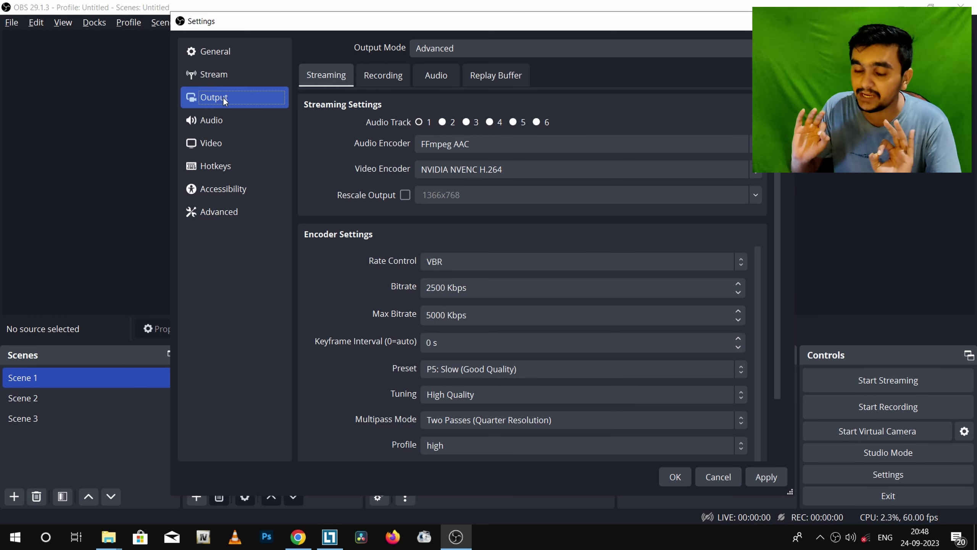
click(449, 51)
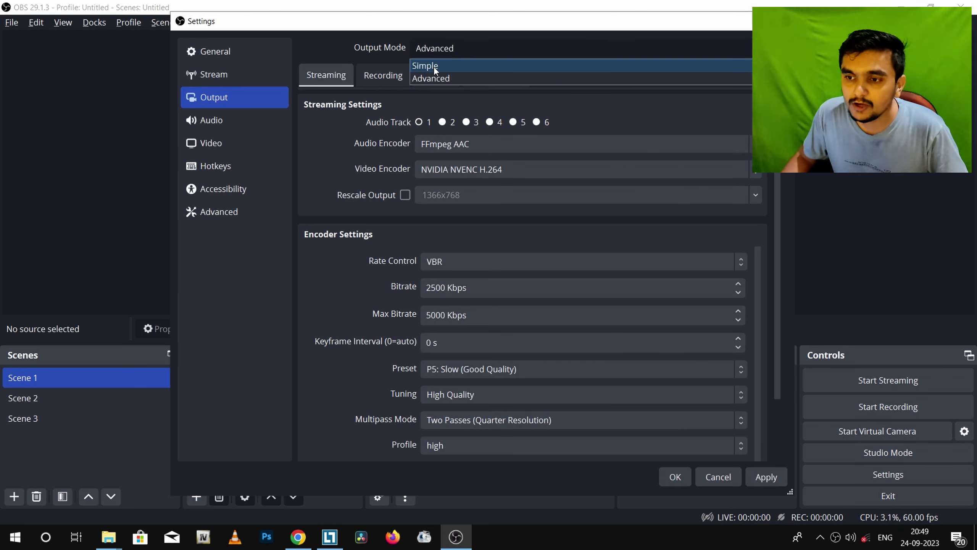
click(423, 79)
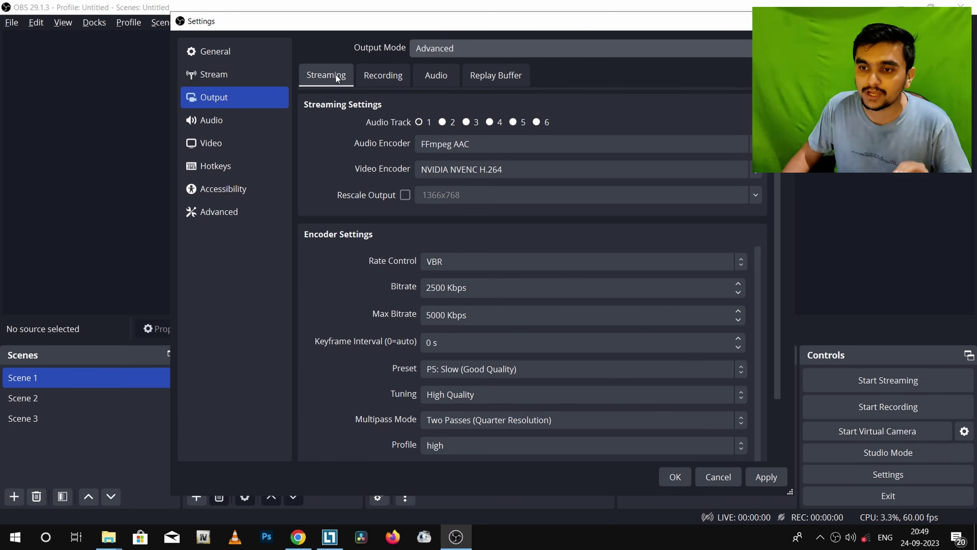
- Enable the replay buffer in the output settings and open its maximum replay time for editing
click(491, 75)
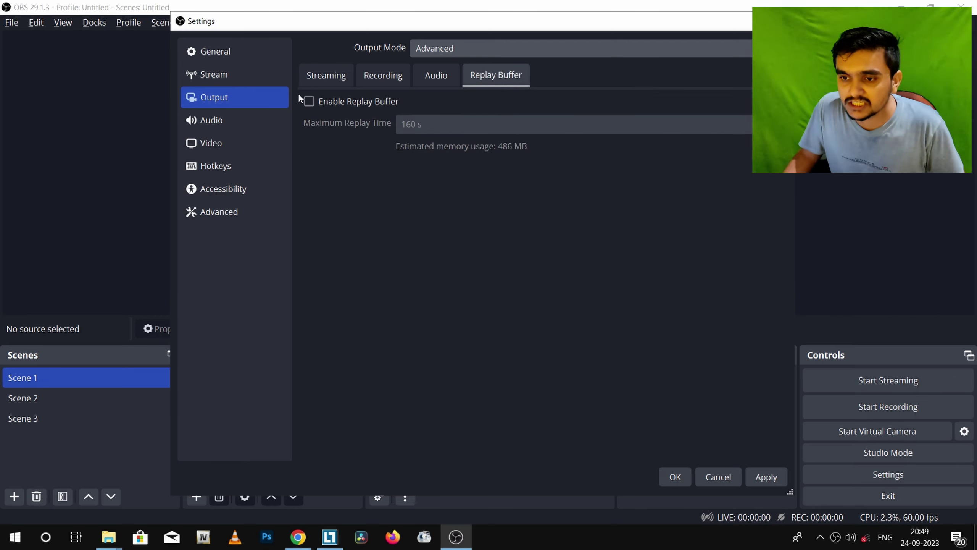
click(309, 101)
click(470, 132)
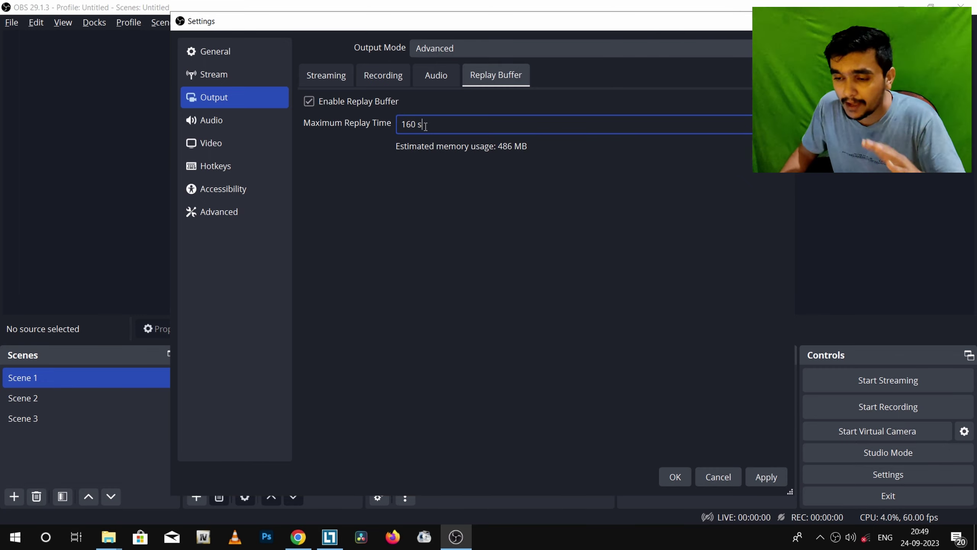
- Select audio track 1 in the streaming output settings
click(339, 86)
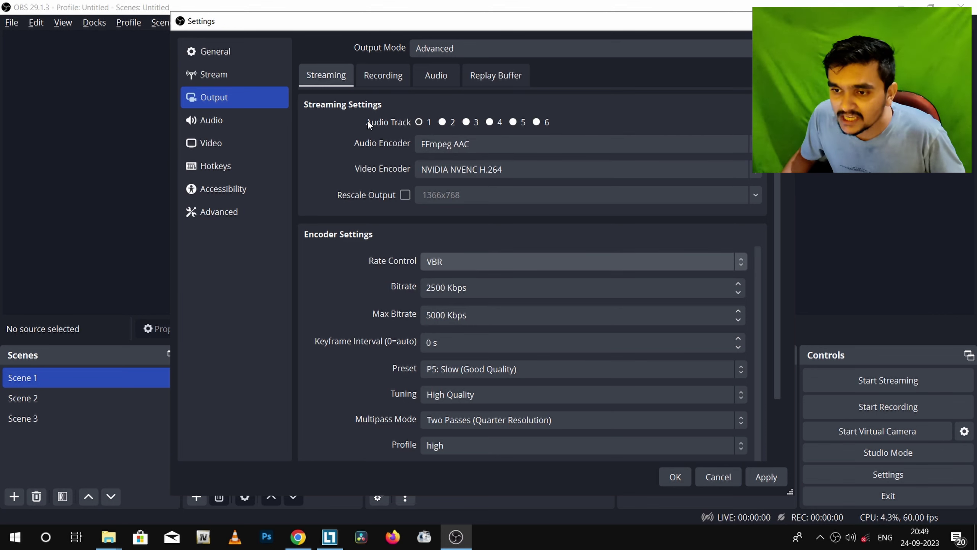
click(419, 122)
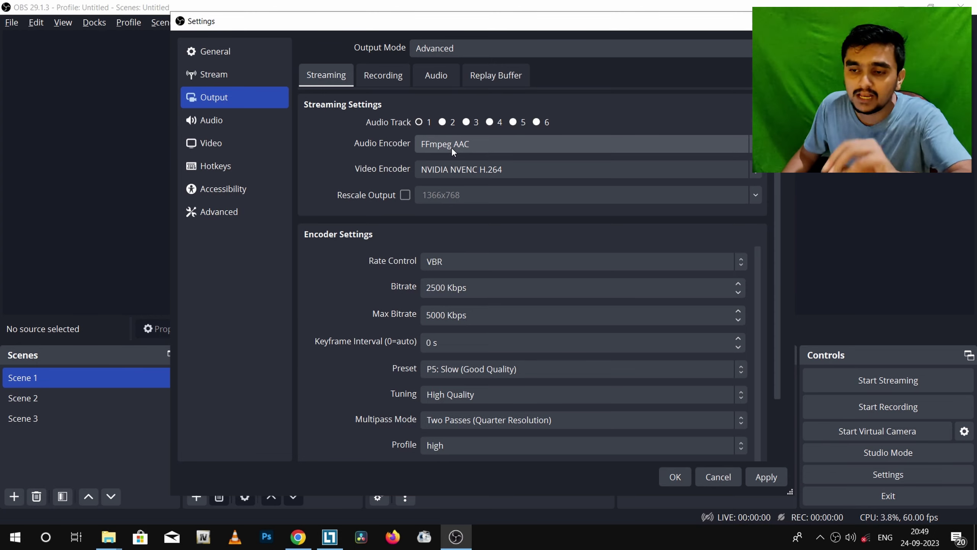
- Choose Standard as the recording output type and open the folder browser for the recording path
click(376, 80)
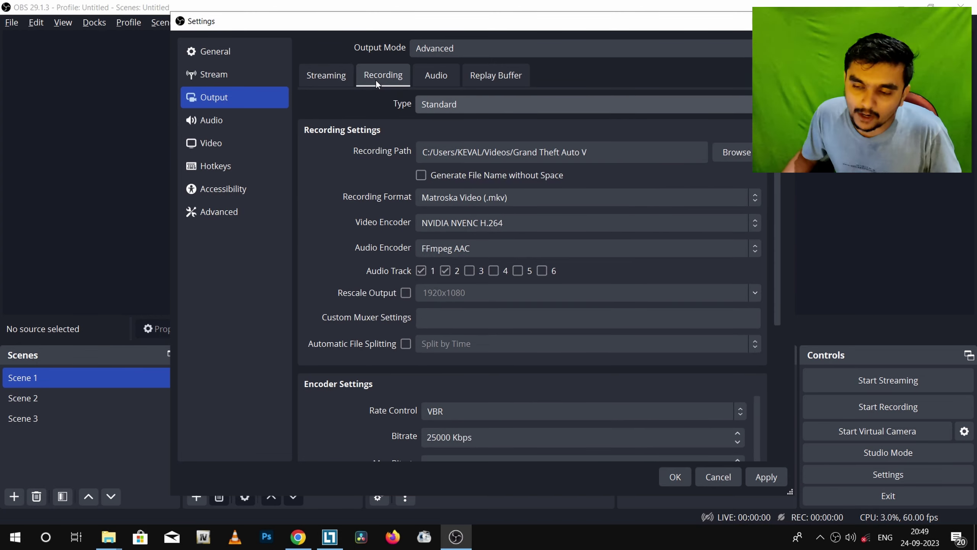
click(427, 104)
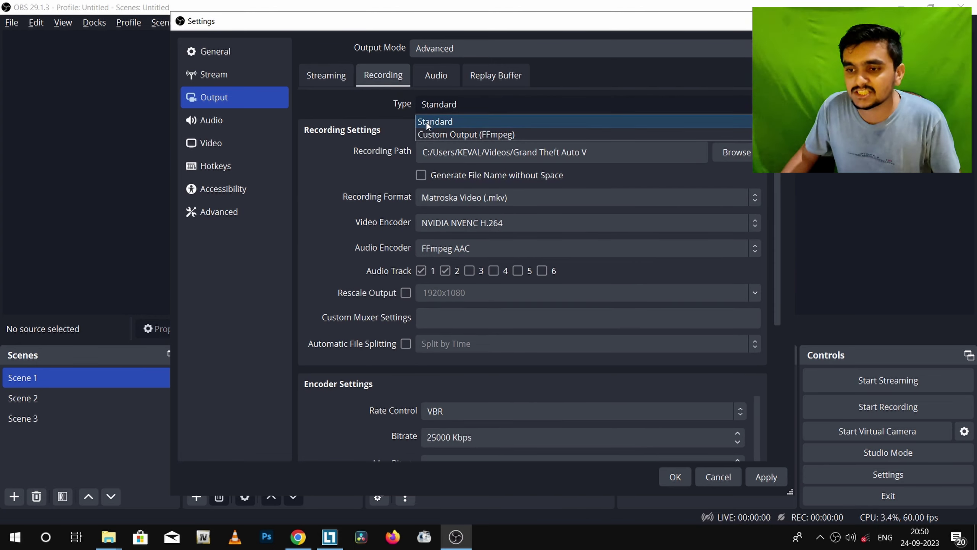
click(442, 121)
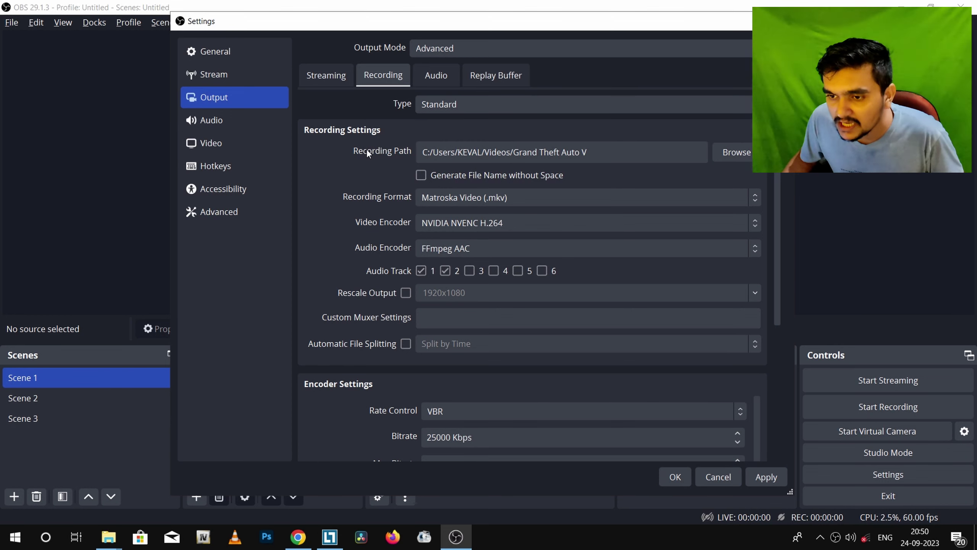
click(731, 158)
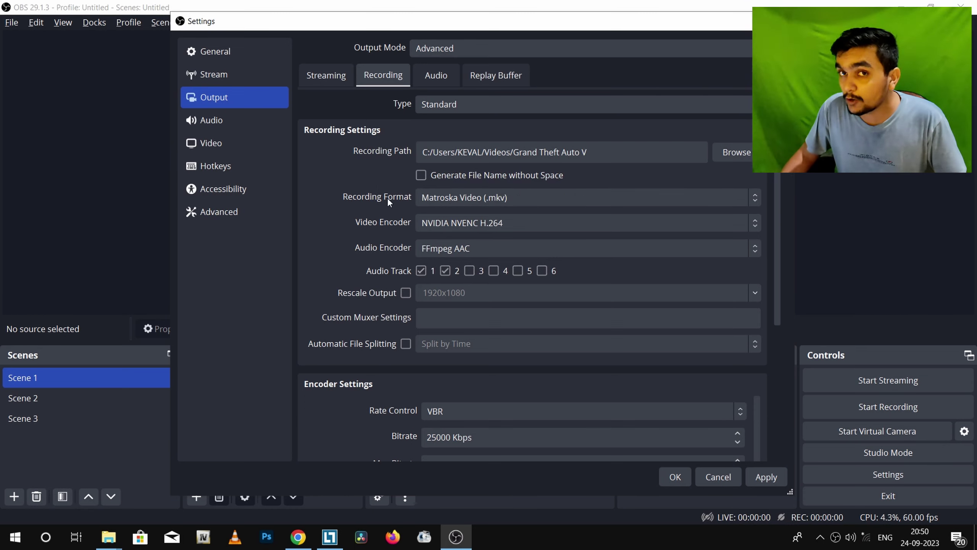
- Examine the available recording formats and video encoders, leaving output rescaling switched off
click(450, 198)
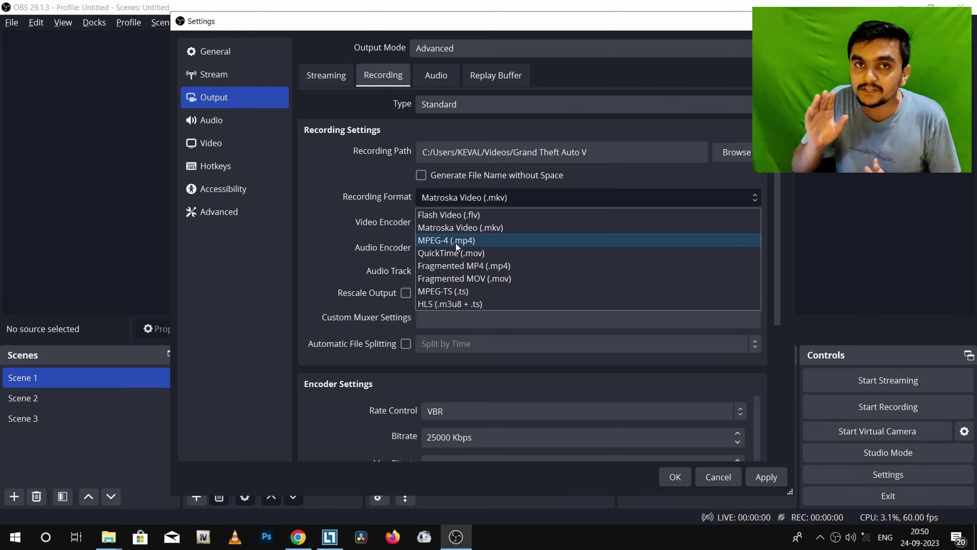
click(369, 230)
click(516, 197)
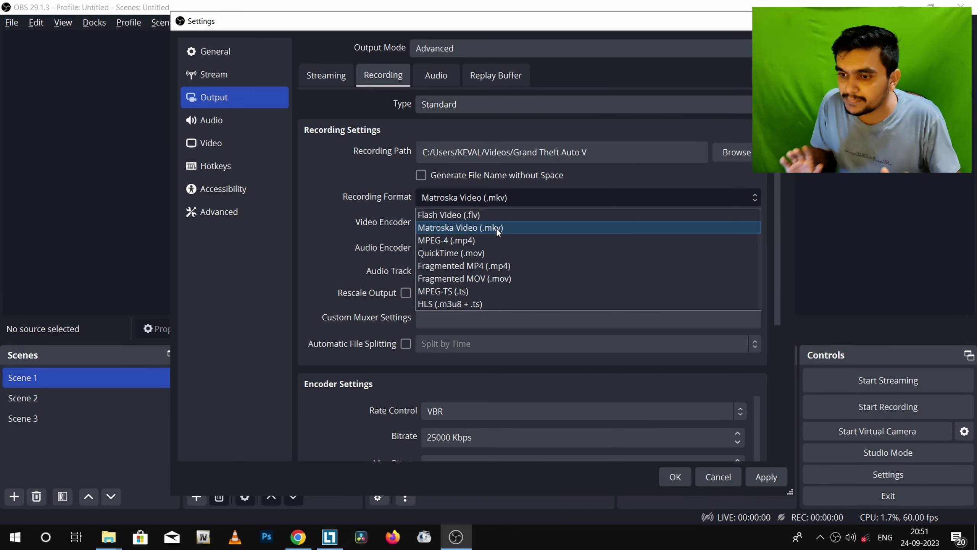
click(303, 222)
click(471, 222)
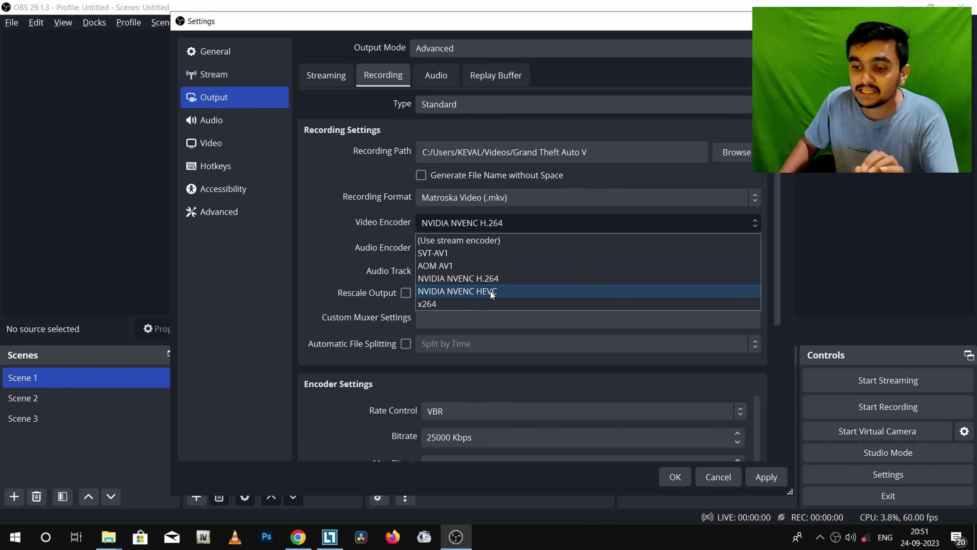
click(385, 295)
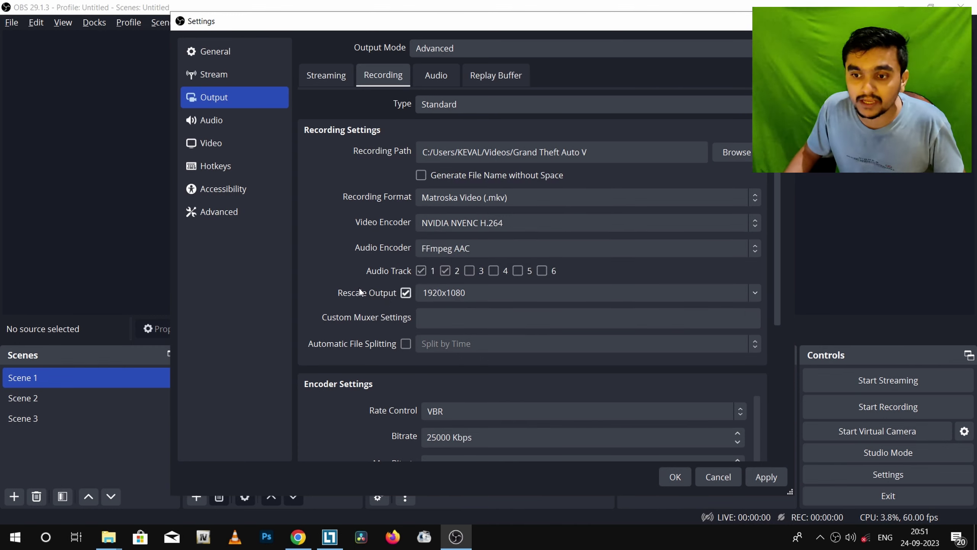
click(405, 293)
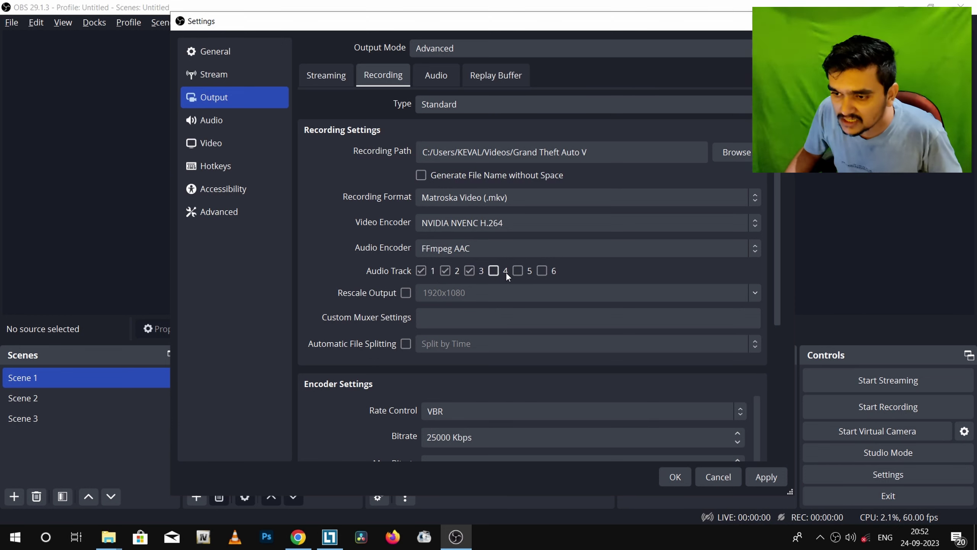
- Try adding track 4 to the recording's audio tracks
click(494, 271)
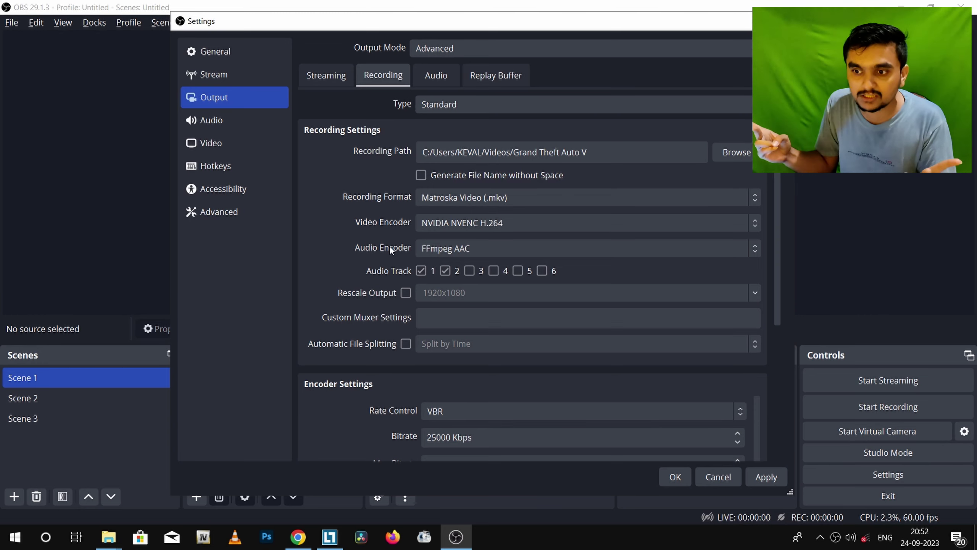
- Try rescaling the recording output to 1280x720 and switch rescaling back off
click(406, 297)
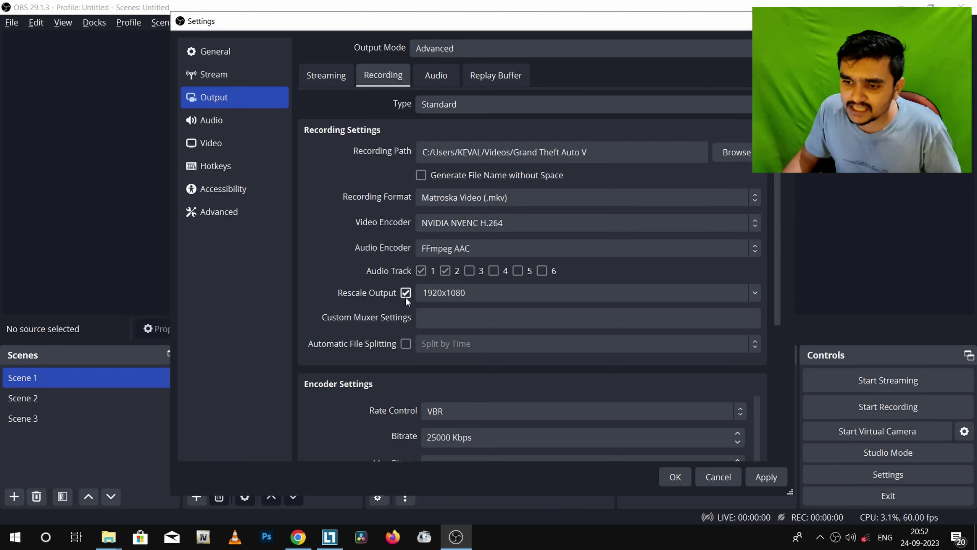
click(755, 294)
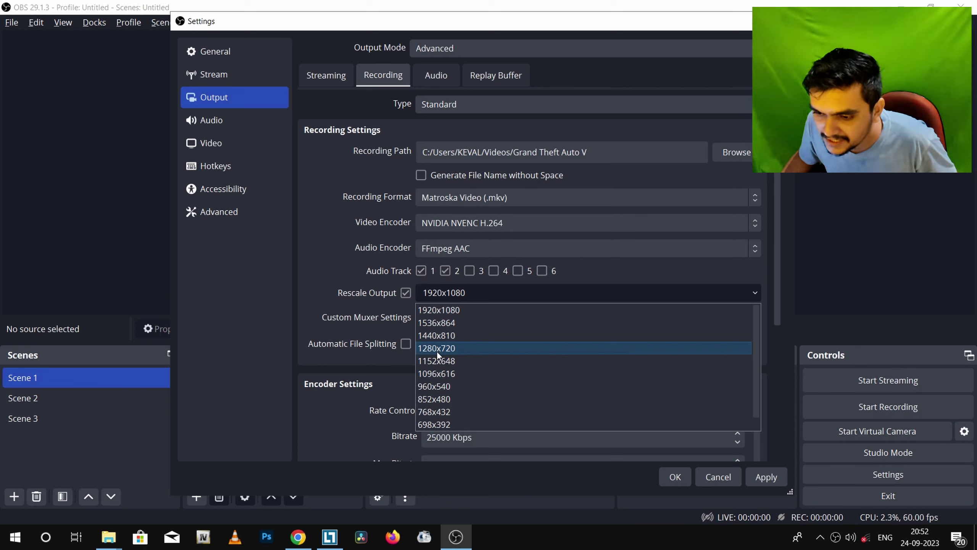
click(431, 293)
text(1280x720)
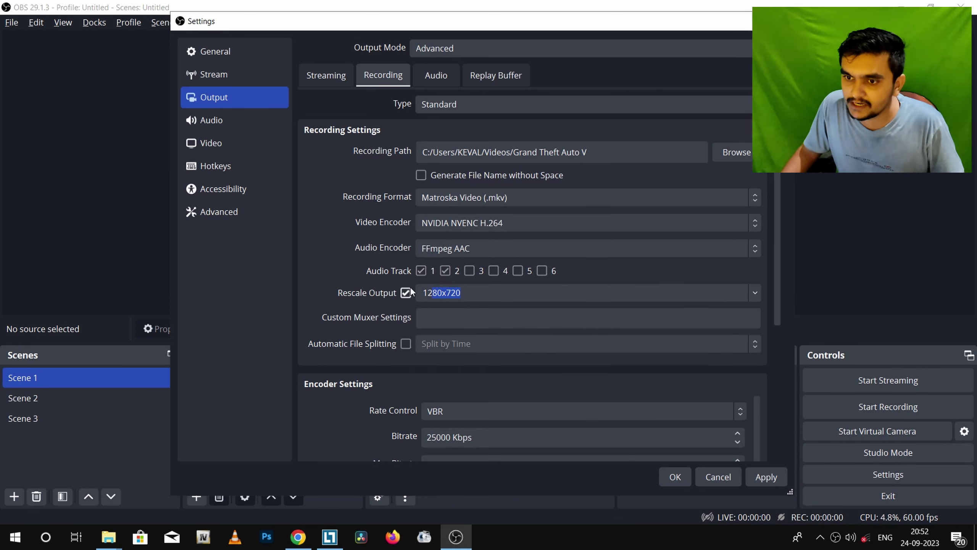
key(Return)
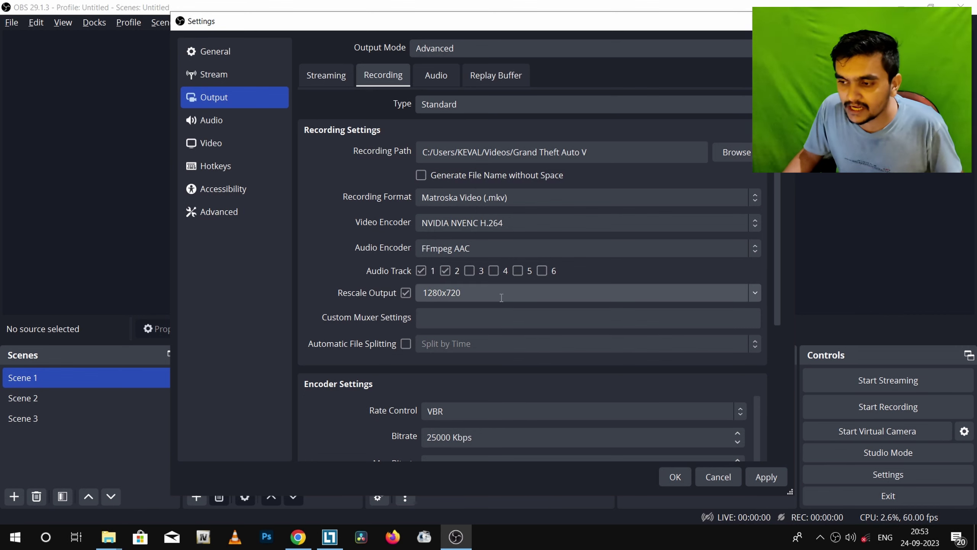
click(406, 294)
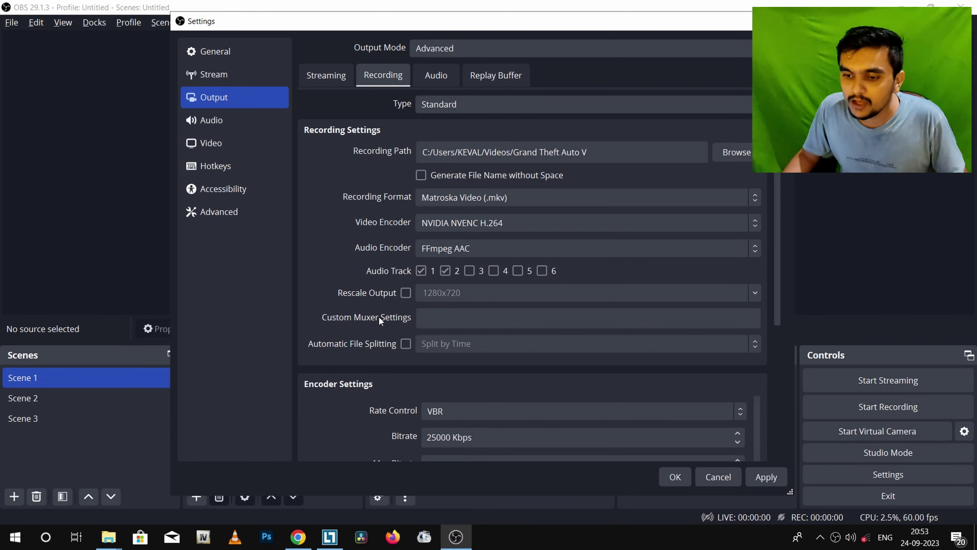
- Try the CQP rate control in the recording encoder settings, select its CQ level and switch back to VBR
scroll(379, 320, down, 3)
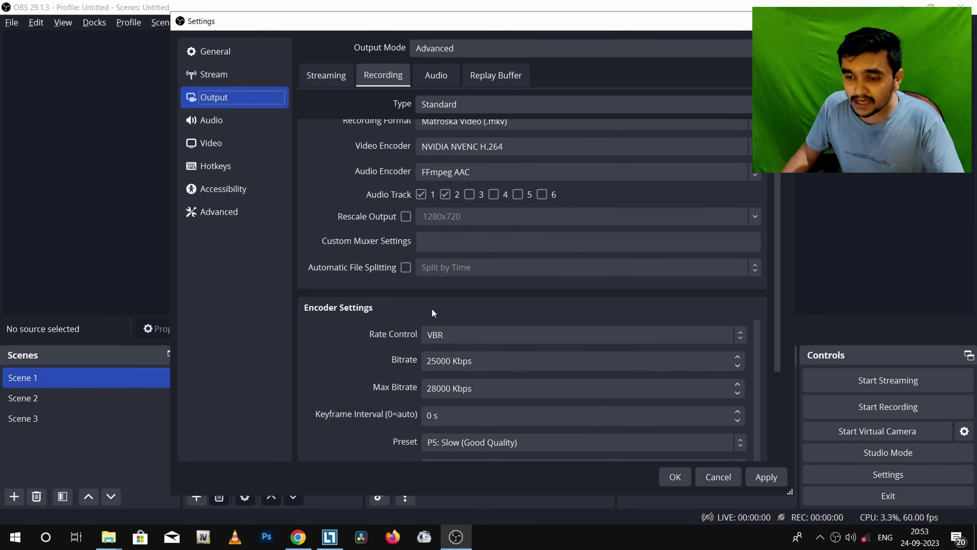
click(455, 335)
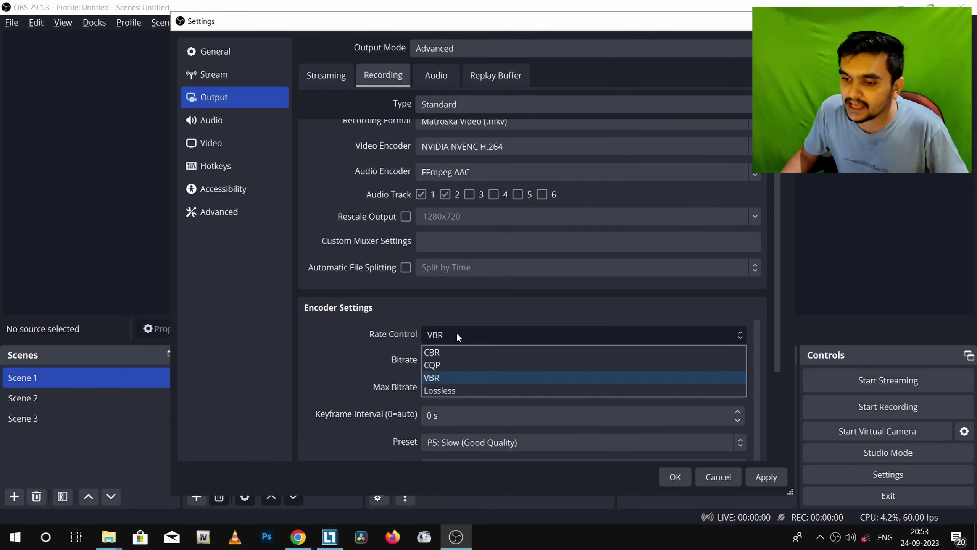
click(443, 366)
drag(454, 361, 416, 361)
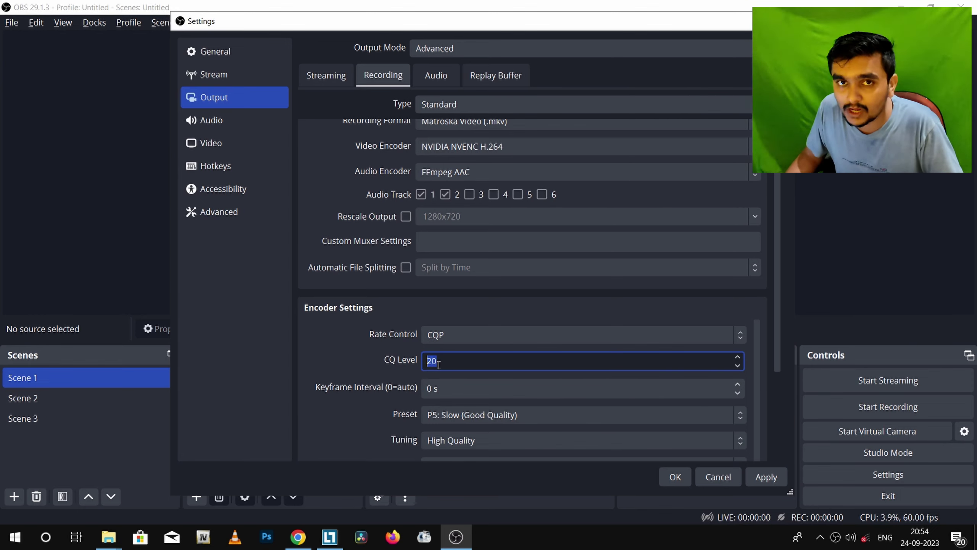
click(371, 361)
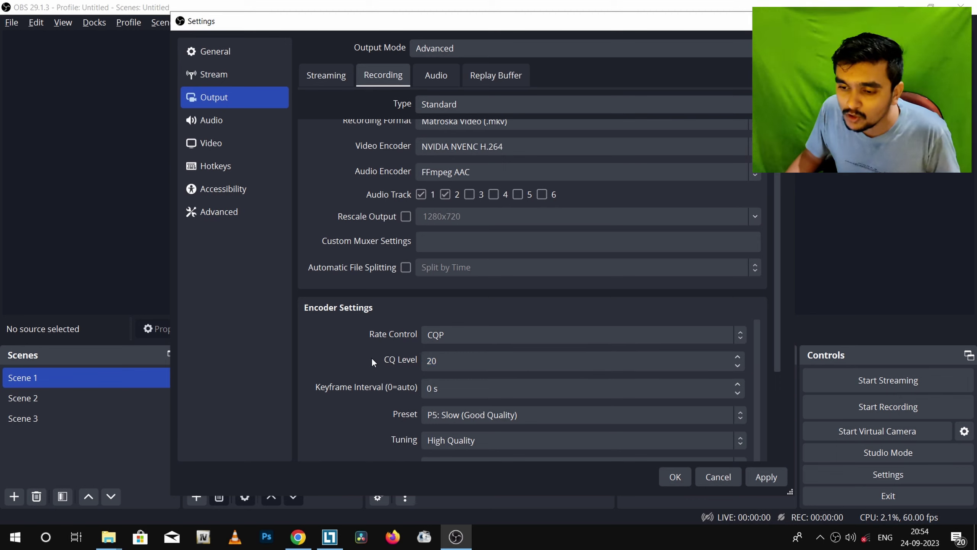
click(449, 334)
click(436, 377)
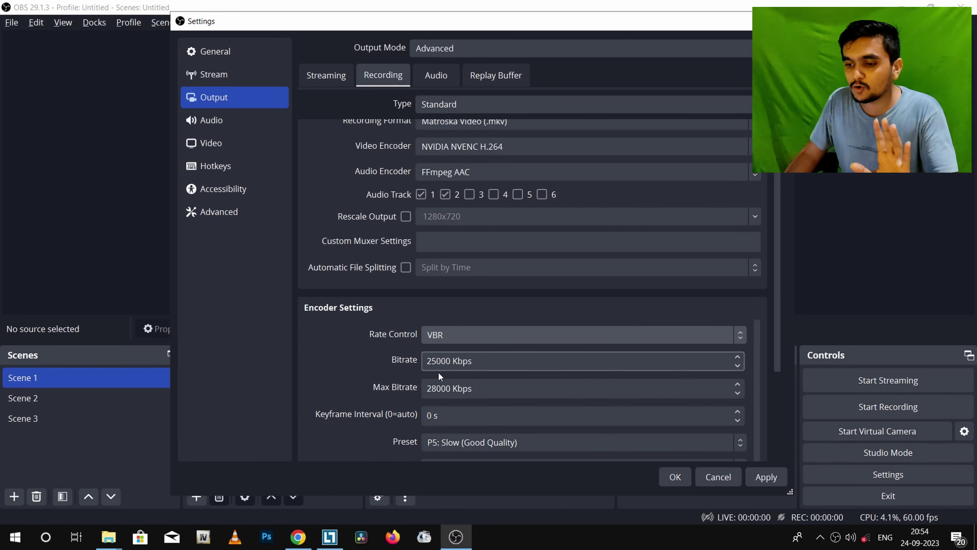
- Select the bitrate value in the recording encoder settings
double_click(455, 364)
click(438, 362)
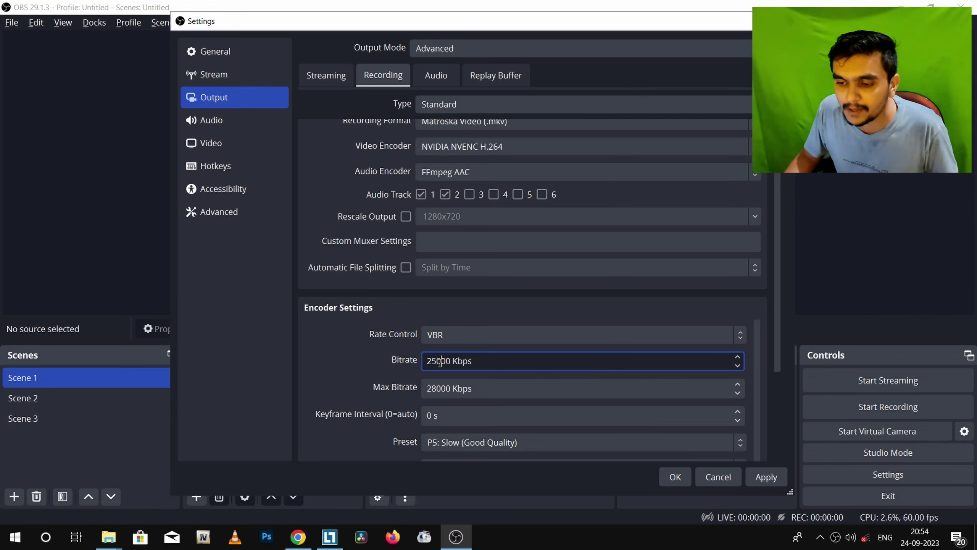
drag(436, 362, 430, 362)
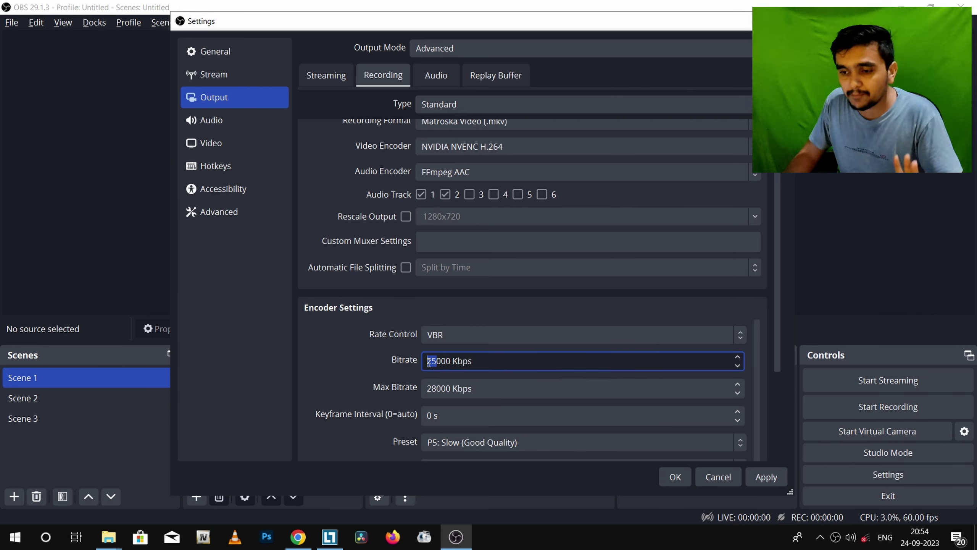
double_click(437, 361)
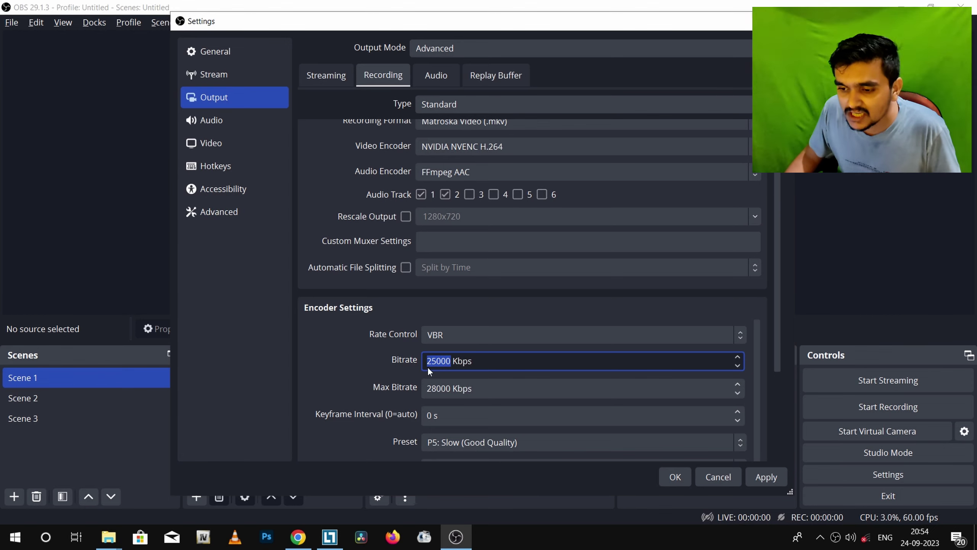
- Highlight the maximum bitrate and the bitrate values in the recording encoder settings
drag(455, 392, 419, 392)
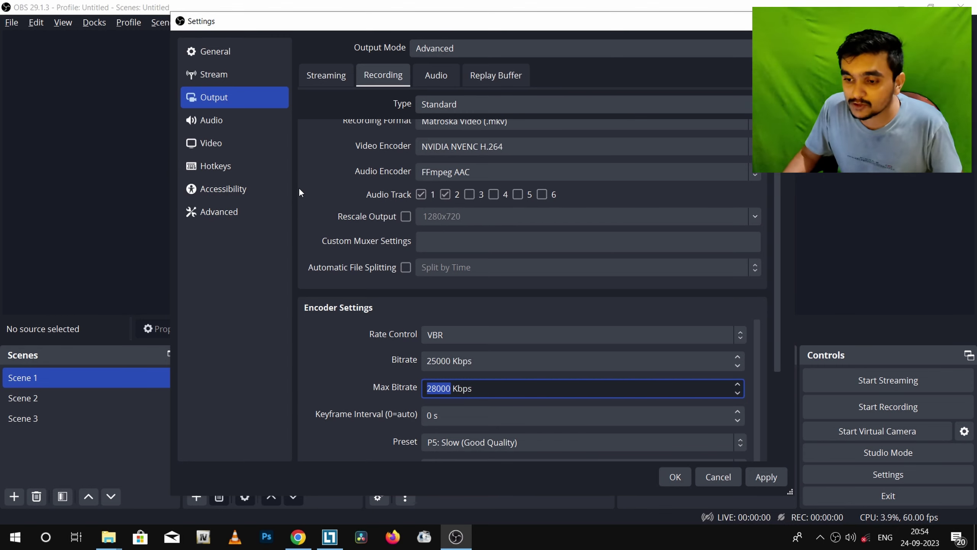
drag(451, 361, 411, 361)
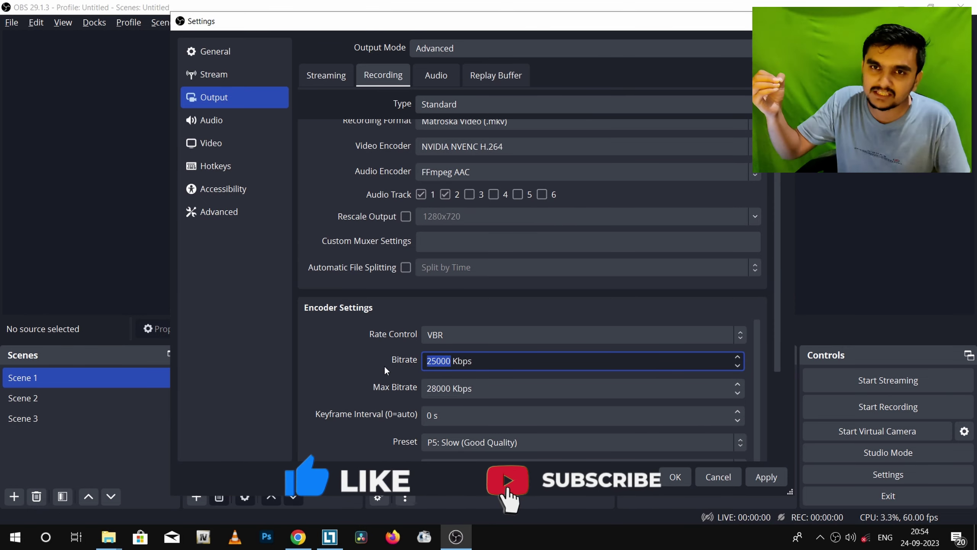
click(435, 372)
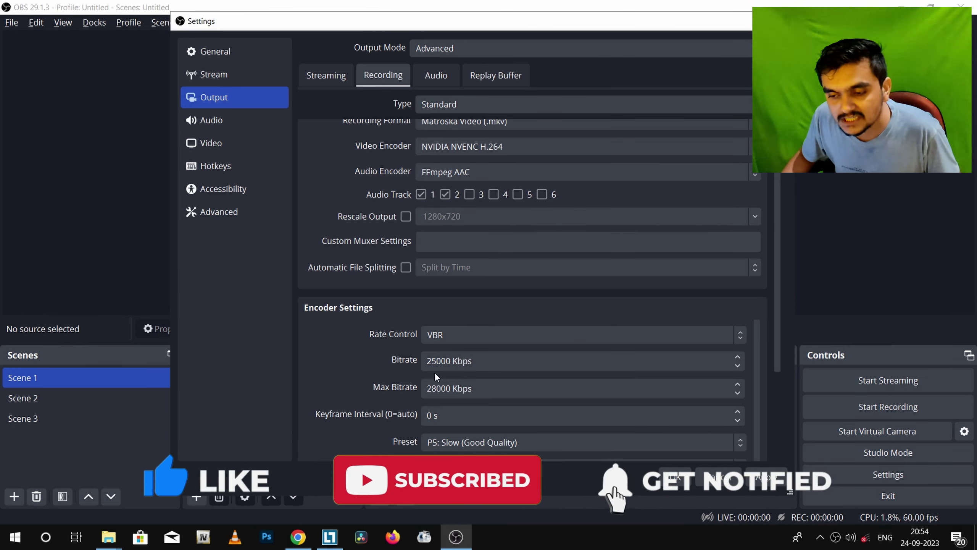
- Choose the P5: Slow (Good Quality) preset for the recording encoder and check the tuning options
scroll(436, 372, down, 3)
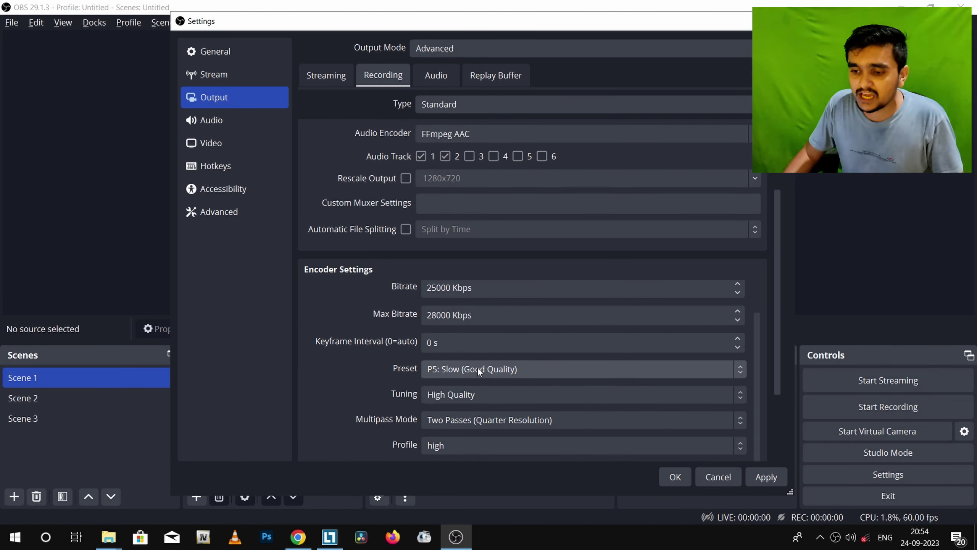
click(478, 369)
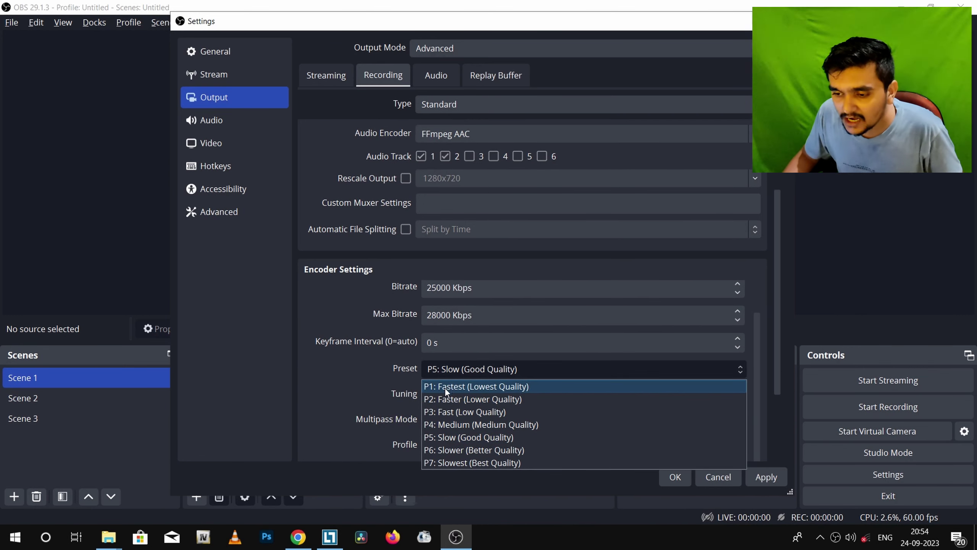
click(473, 368)
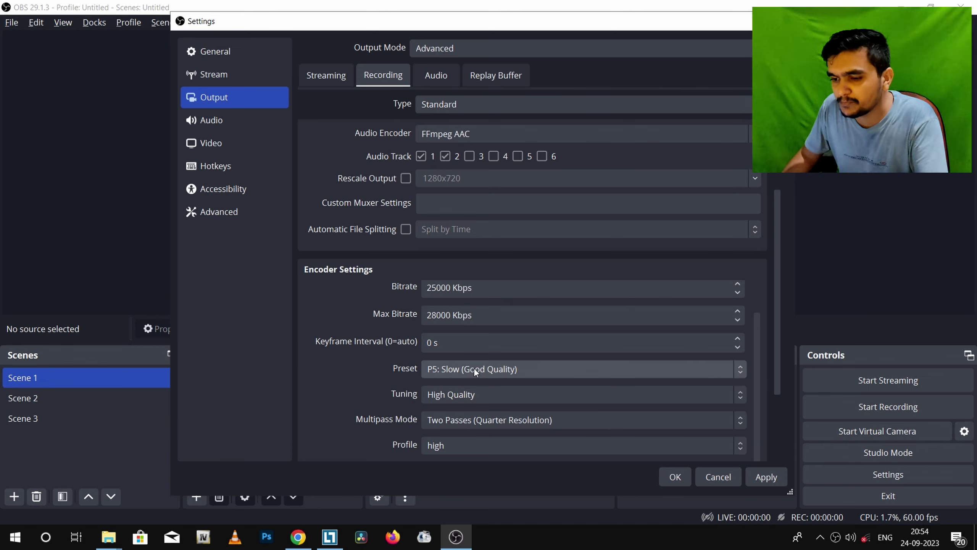
click(475, 370)
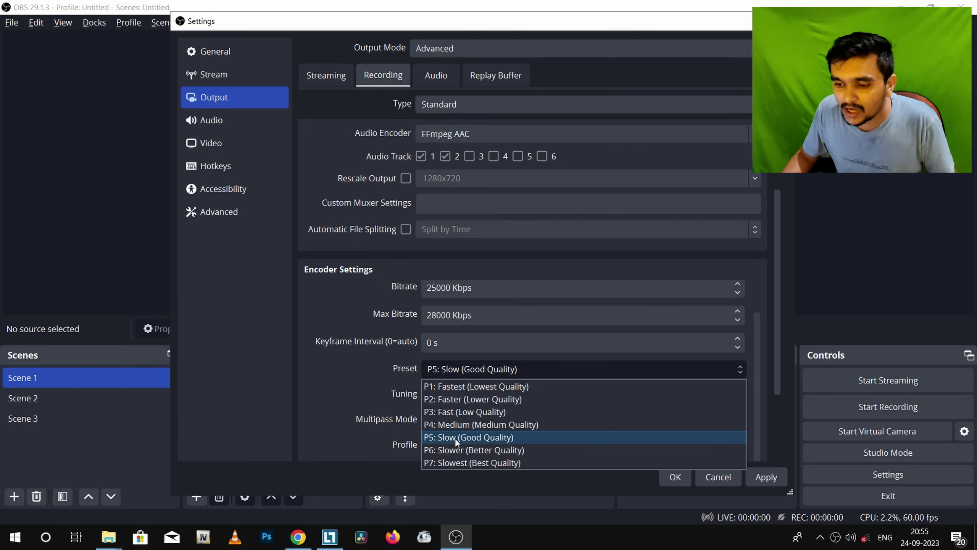
click(432, 439)
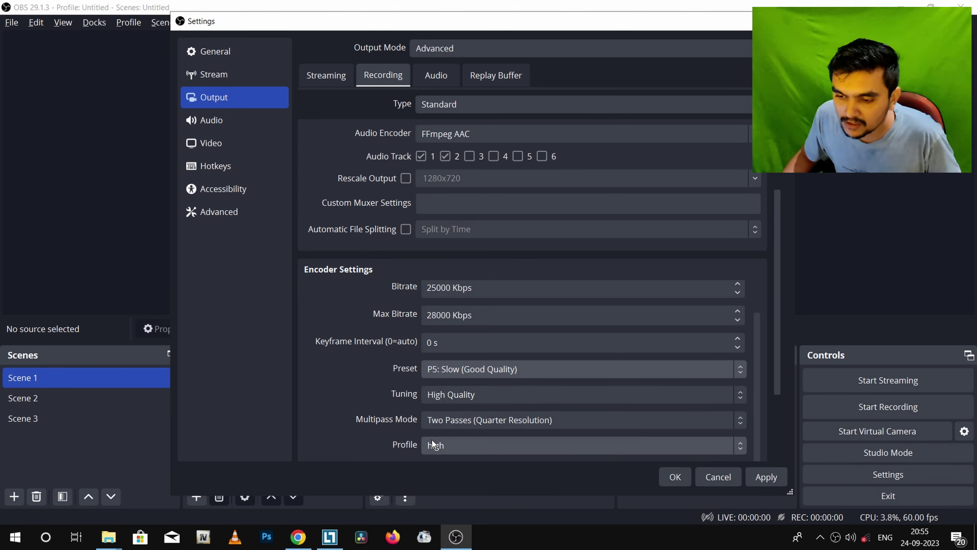
click(474, 394)
click(484, 394)
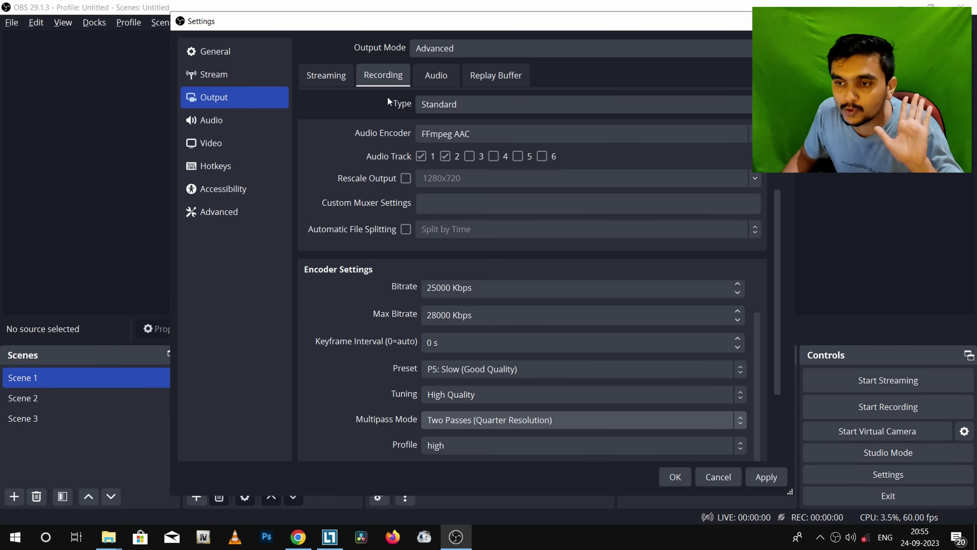
- Review the audio bitrate options for tracks 1 and 2 in the output settings, and open the replay buffer options
click(434, 82)
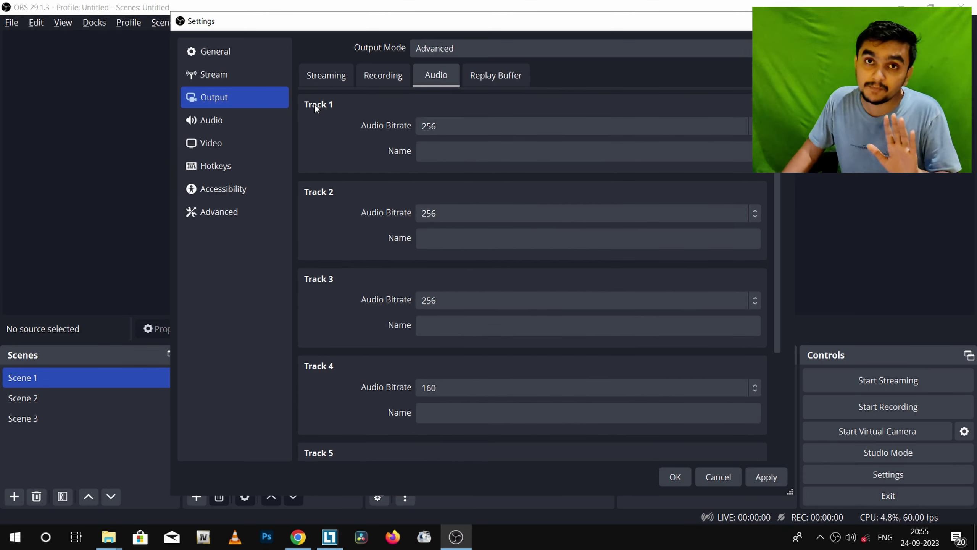
click(446, 124)
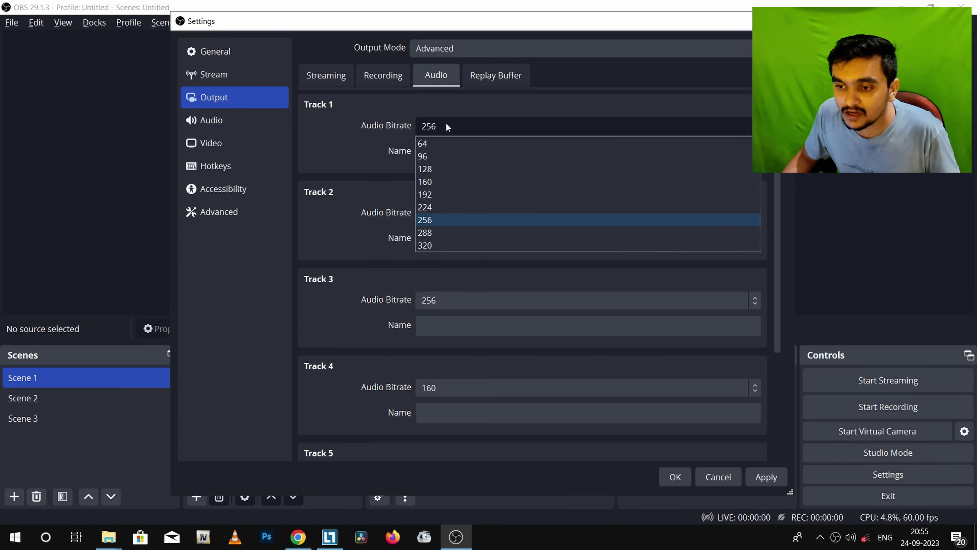
click(375, 141)
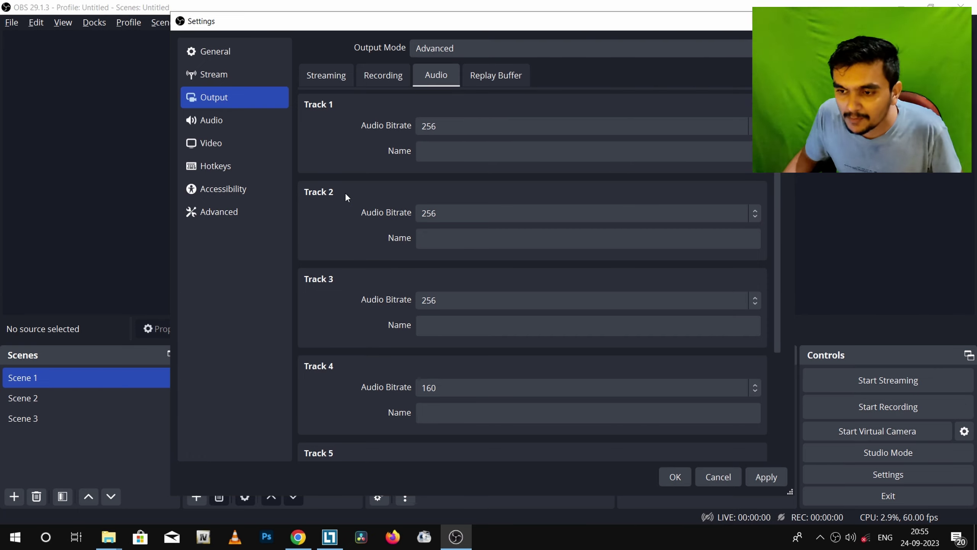
click(456, 214)
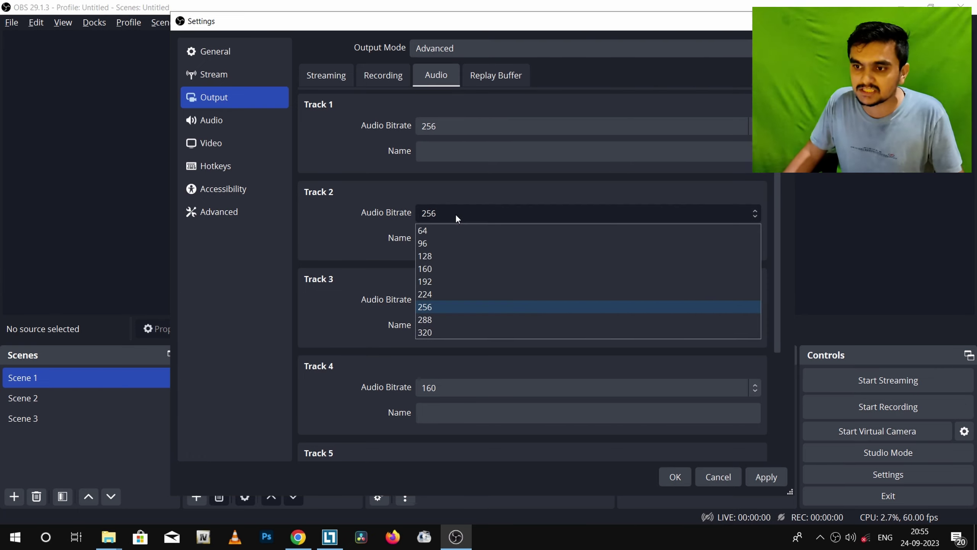
click(455, 214)
click(491, 80)
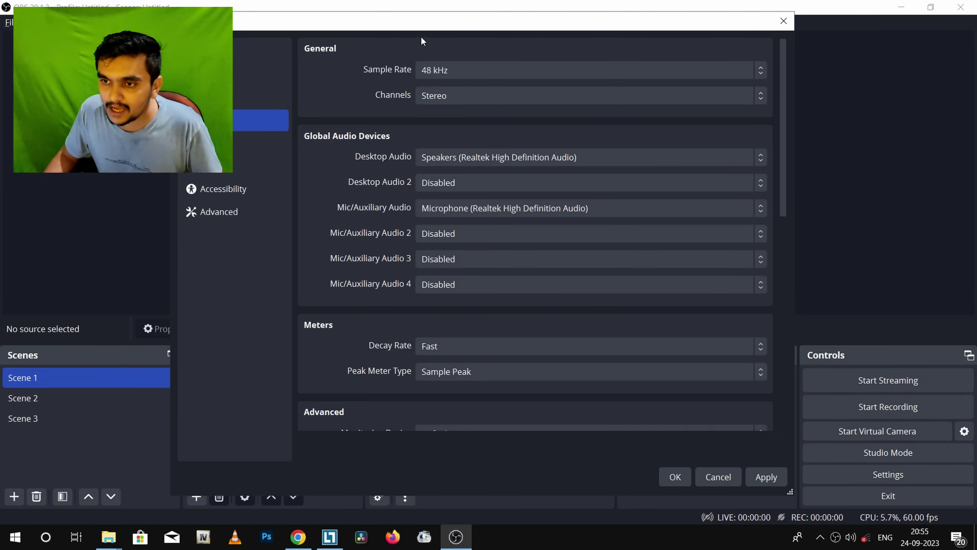
- Move the Settings window off the audio mixer and choose Microphone (Realtek High Definition Audio) for Mic/Auxiliary Audio
drag(421, 21, 686, 21)
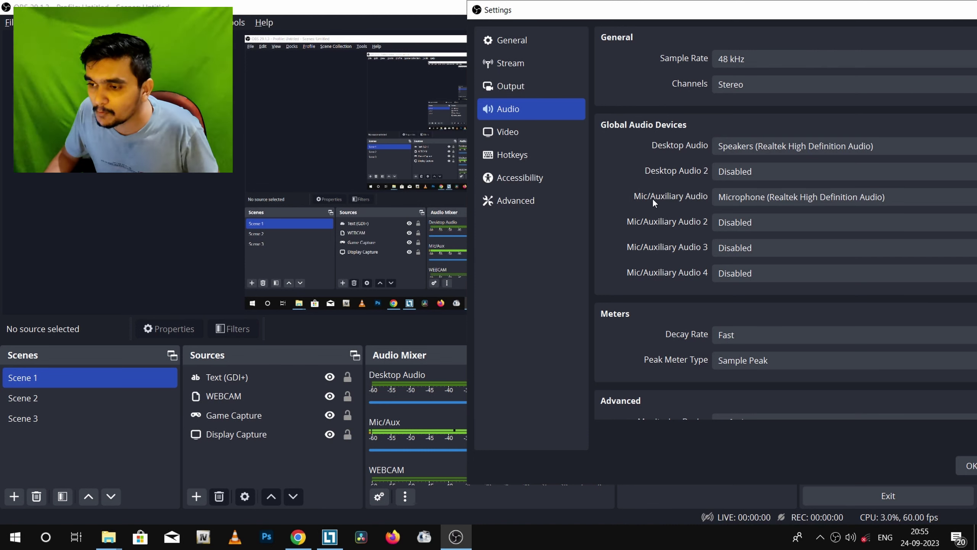
click(753, 197)
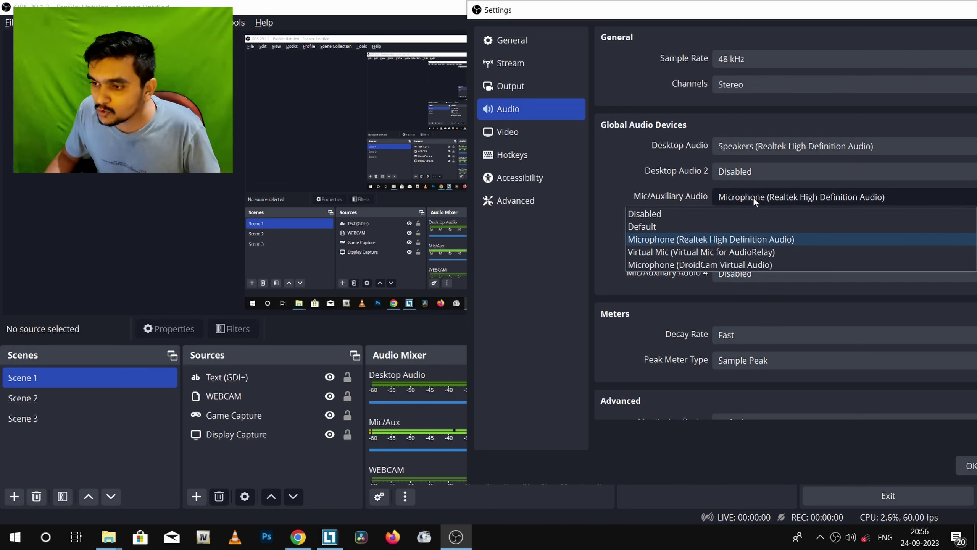
click(754, 198)
click(754, 198)
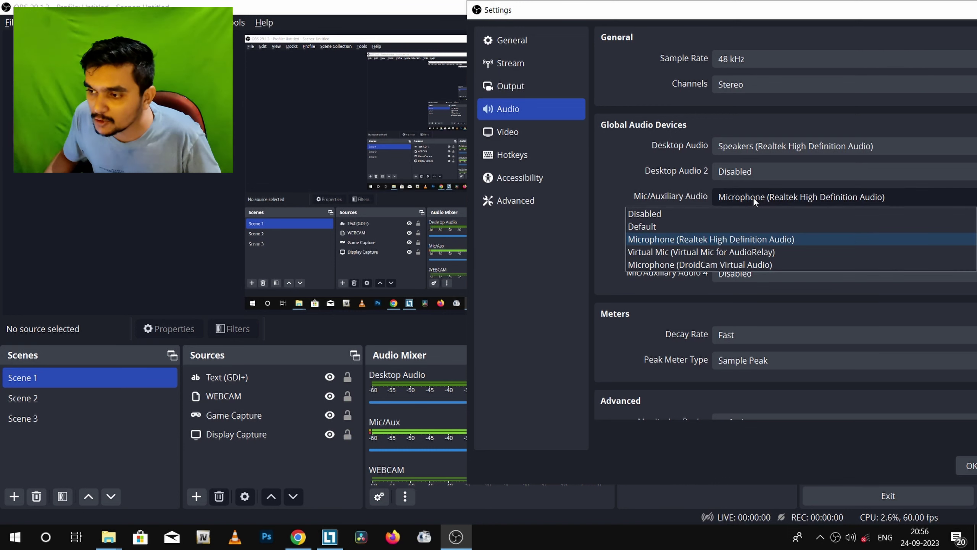
click(709, 238)
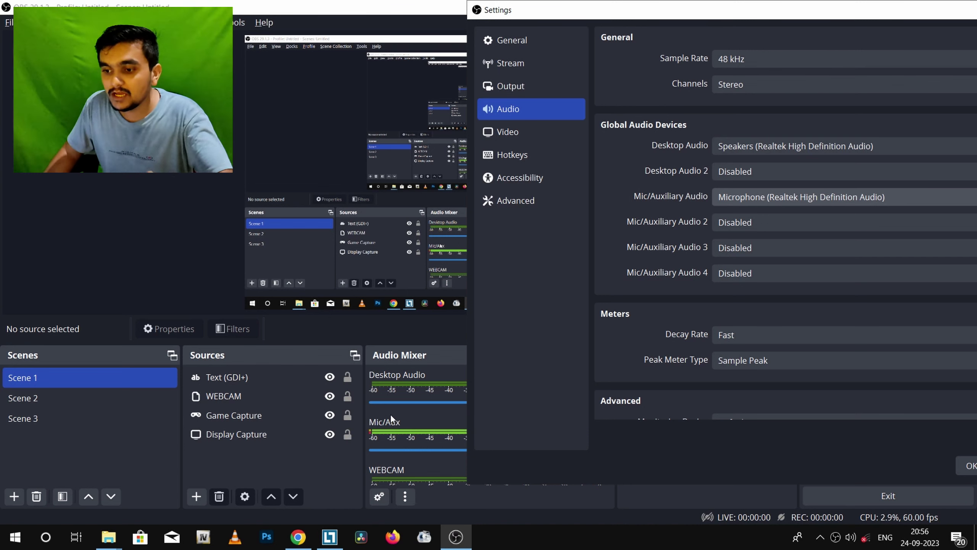
- Check the device options for Mic/Auxiliary Audio 2 and move the Settings window back over the main window
click(756, 226)
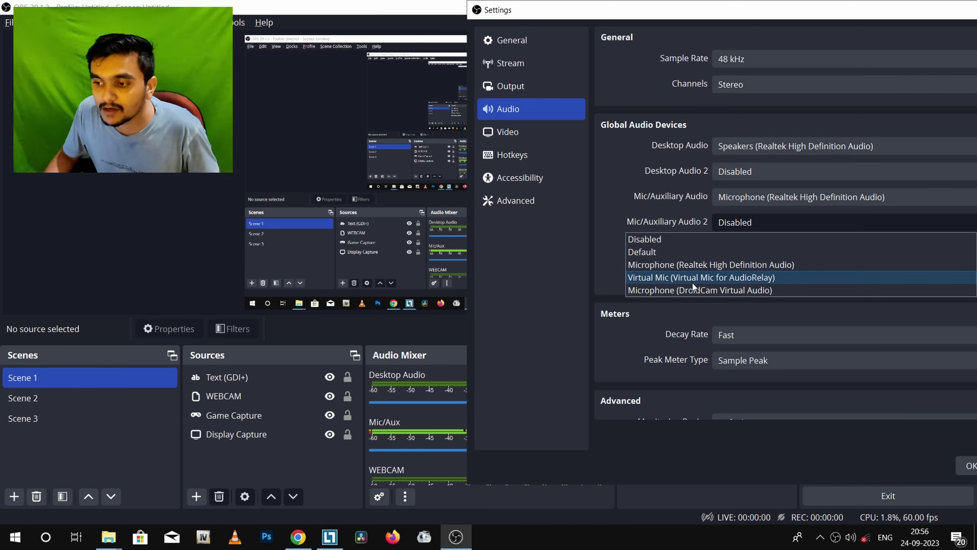
click(770, 216)
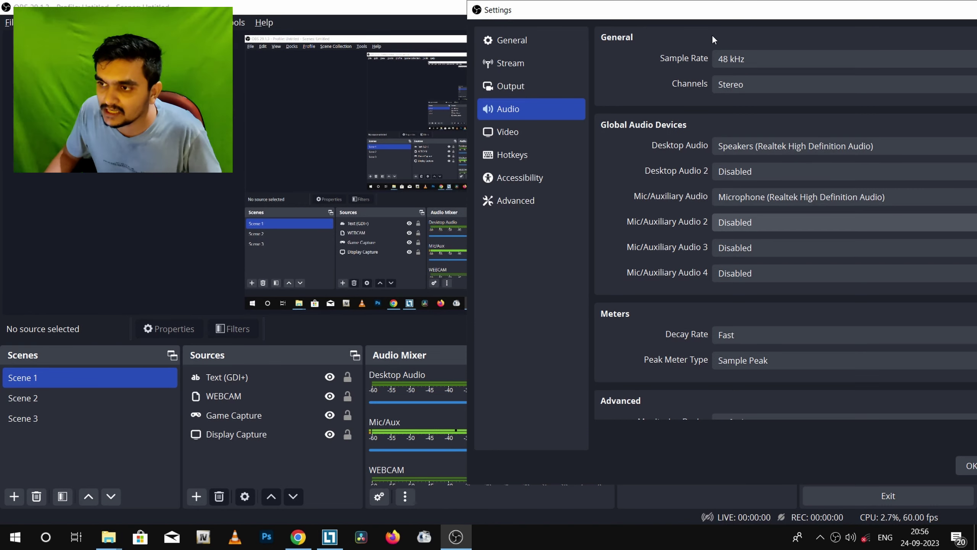
drag(712, 10, 483, 9)
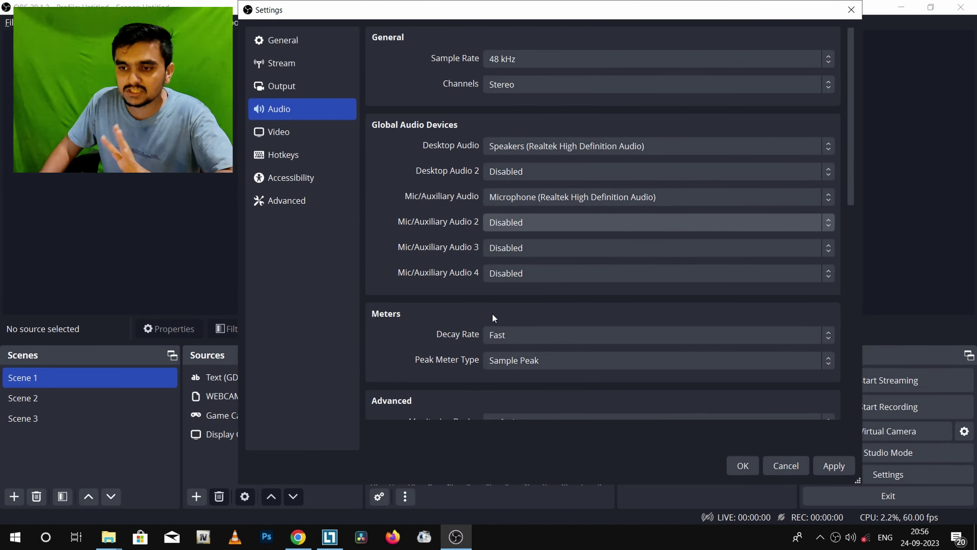
- Choose a 48 kHz sample rate and Stereo channels in the audio settings, and look over the remaining audio options
click(527, 62)
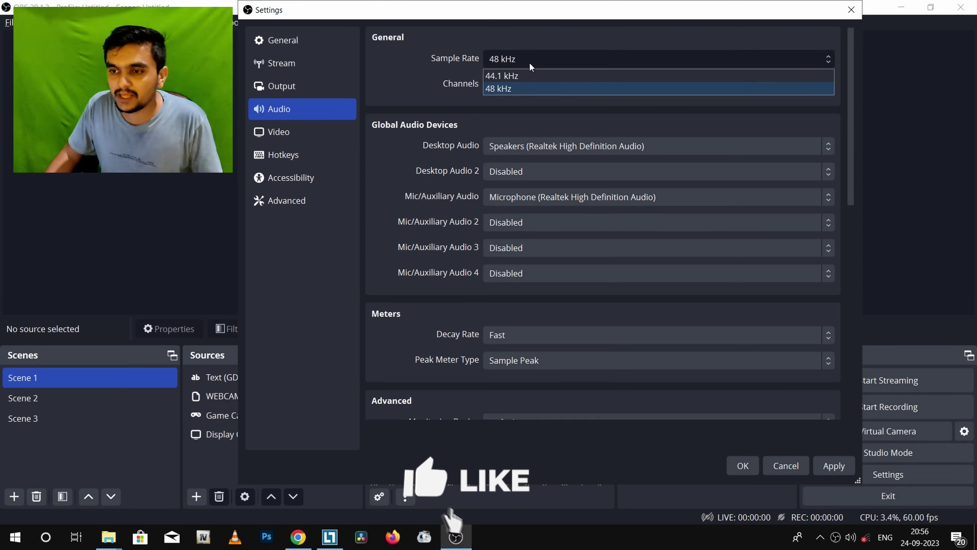
click(507, 87)
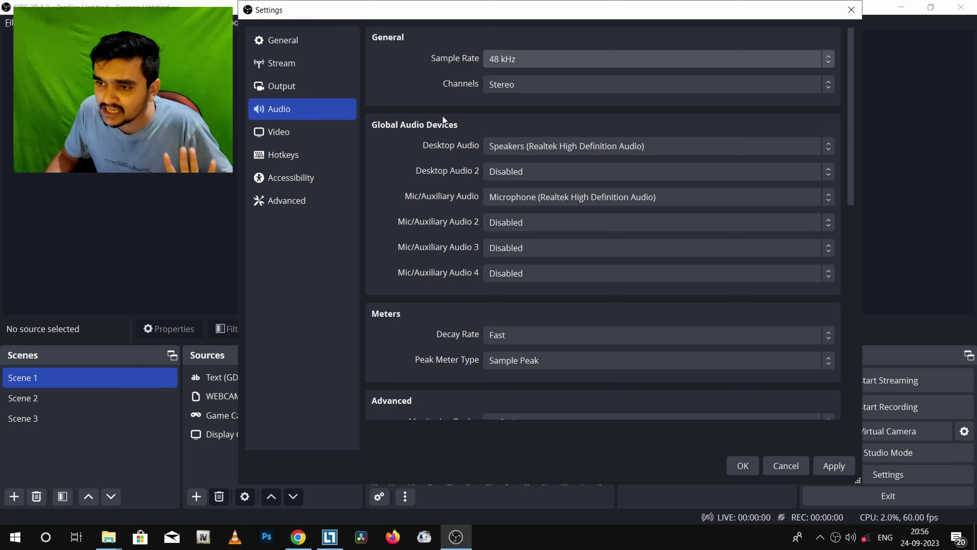
click(511, 84)
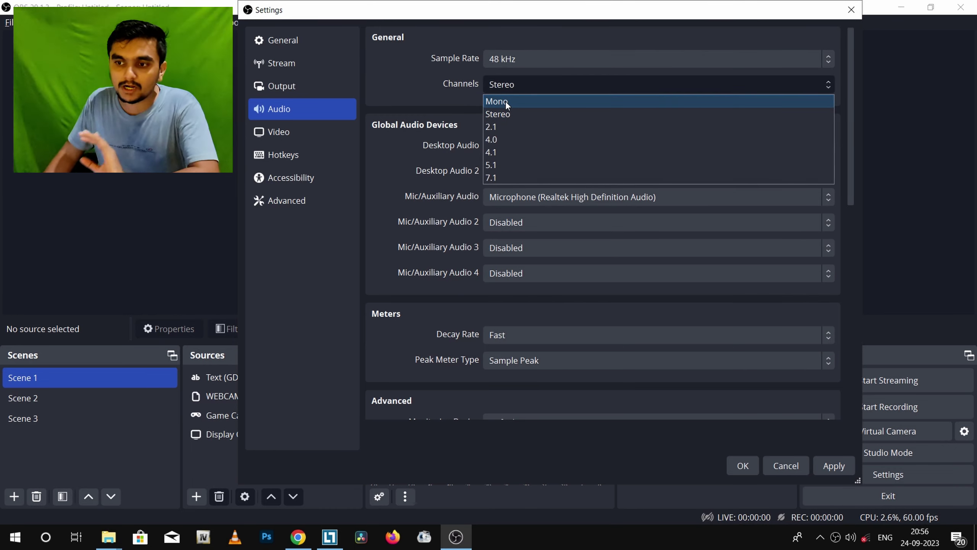
click(514, 115)
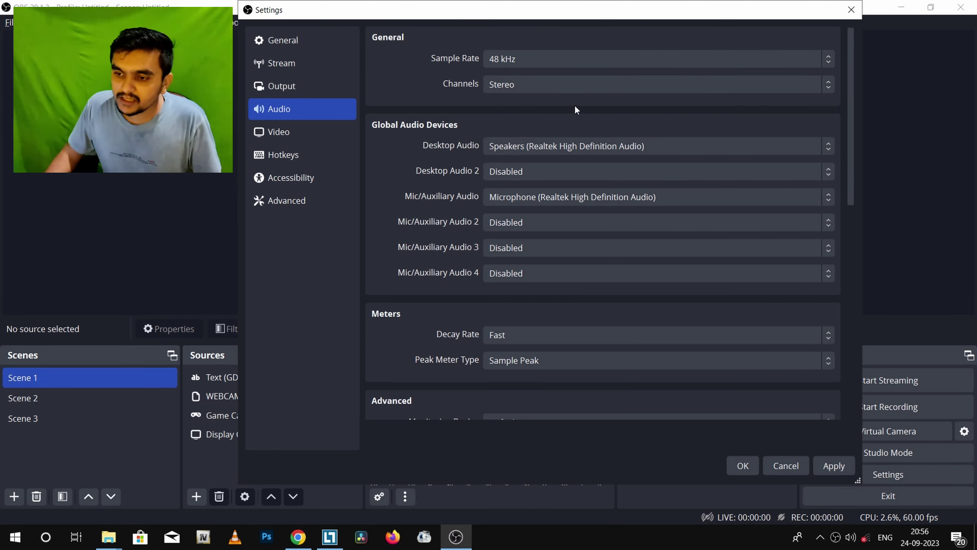
scroll(568, 303, down, 4)
scroll(452, 291, down, 4)
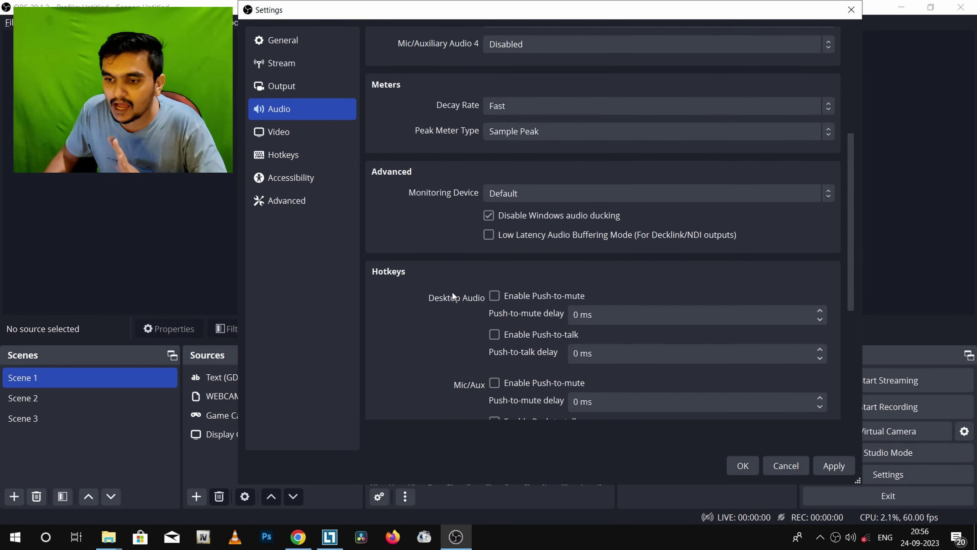
- Review the base and output resolution options in the video settings and choose Common FPS Values as the frame rate type
click(298, 131)
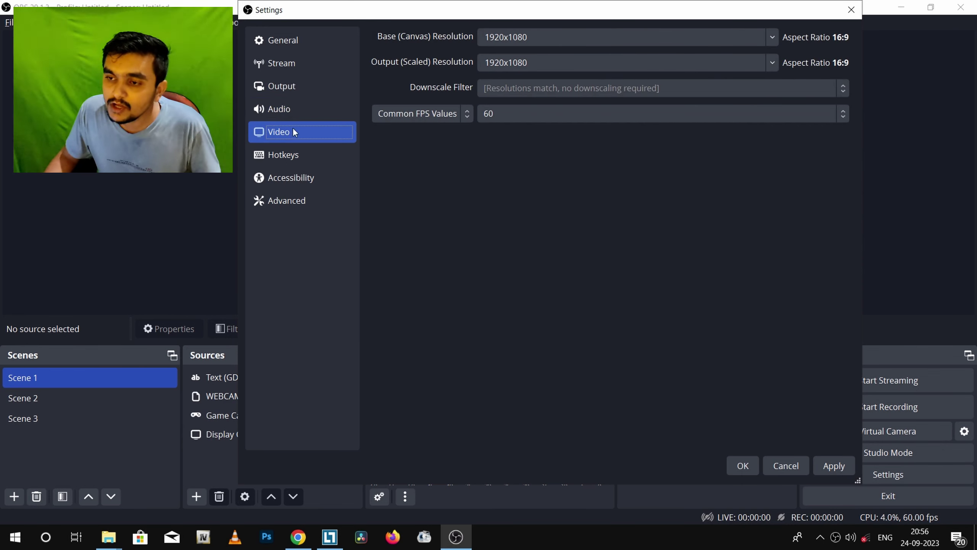
click(512, 38)
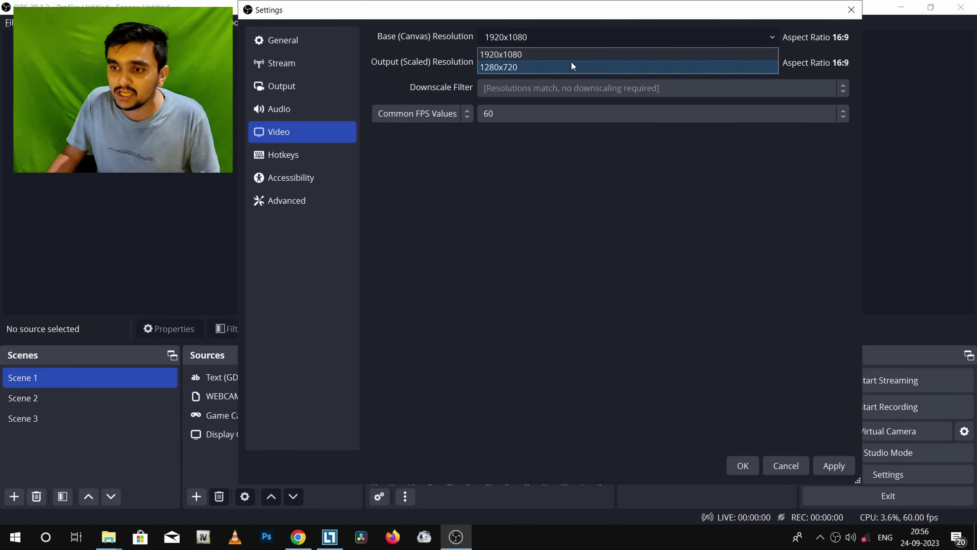
click(585, 161)
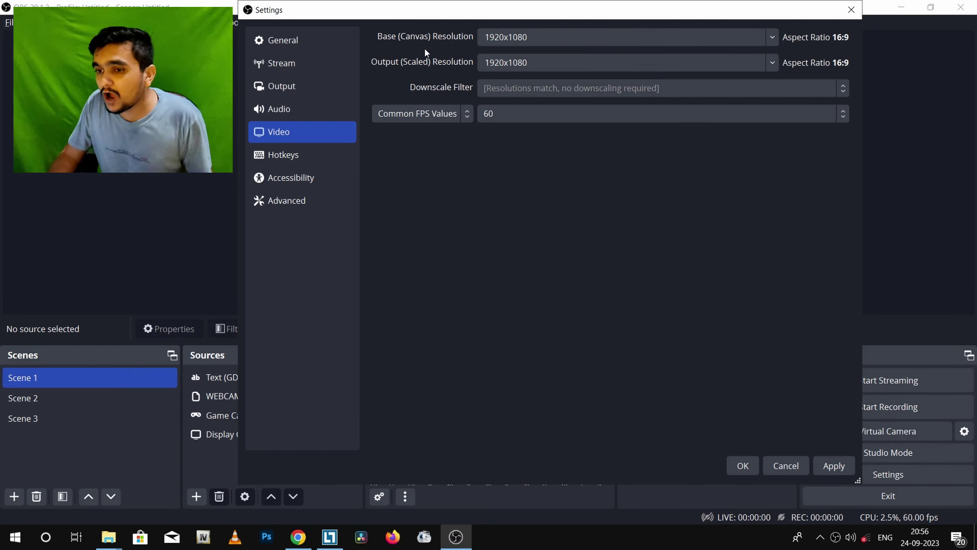
click(600, 63)
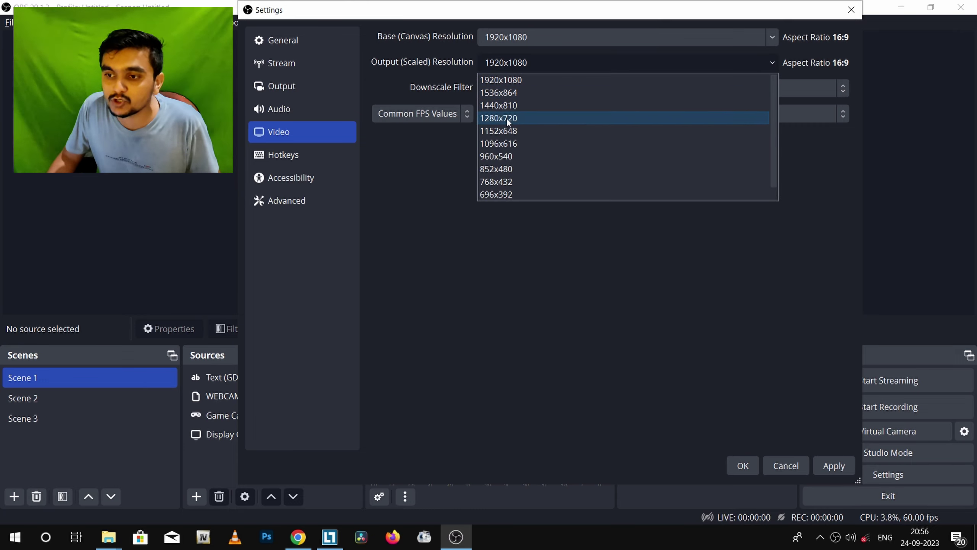
key(Escape)
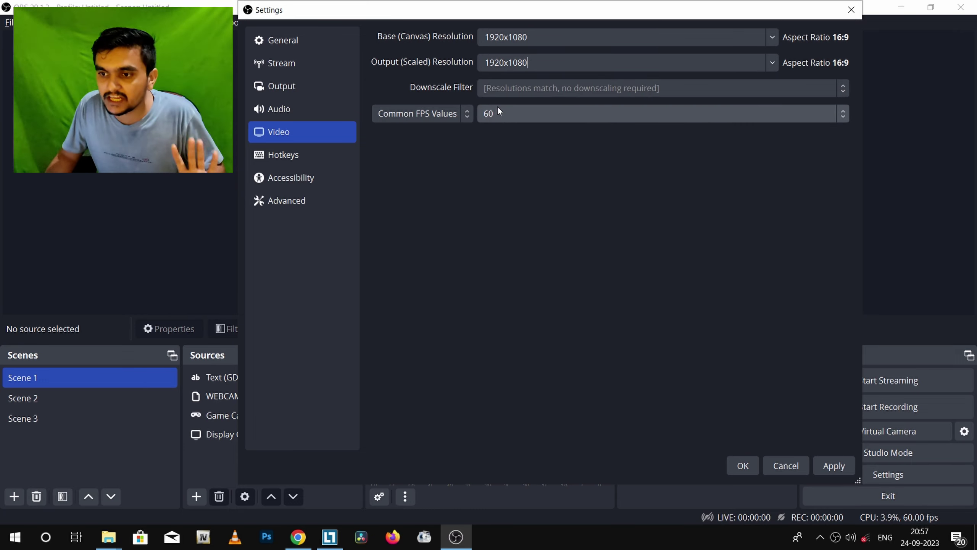
click(466, 118)
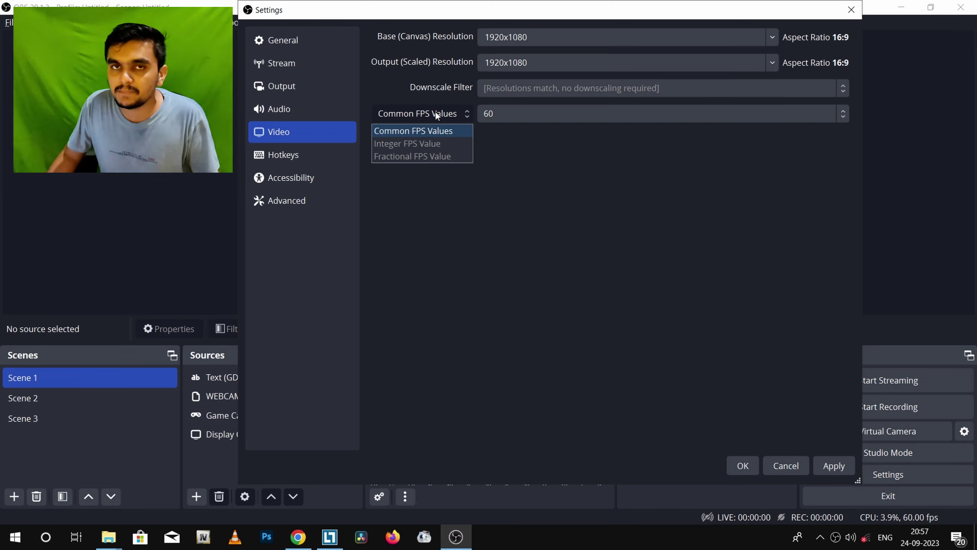
click(426, 131)
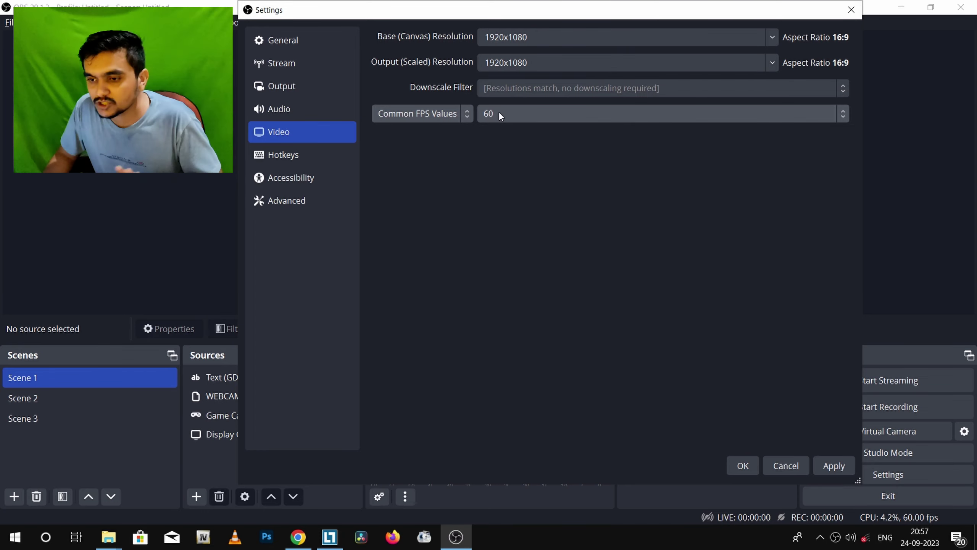
- Look through the hotkeys for recording, scenes and audio sources, and apply the settings
click(284, 154)
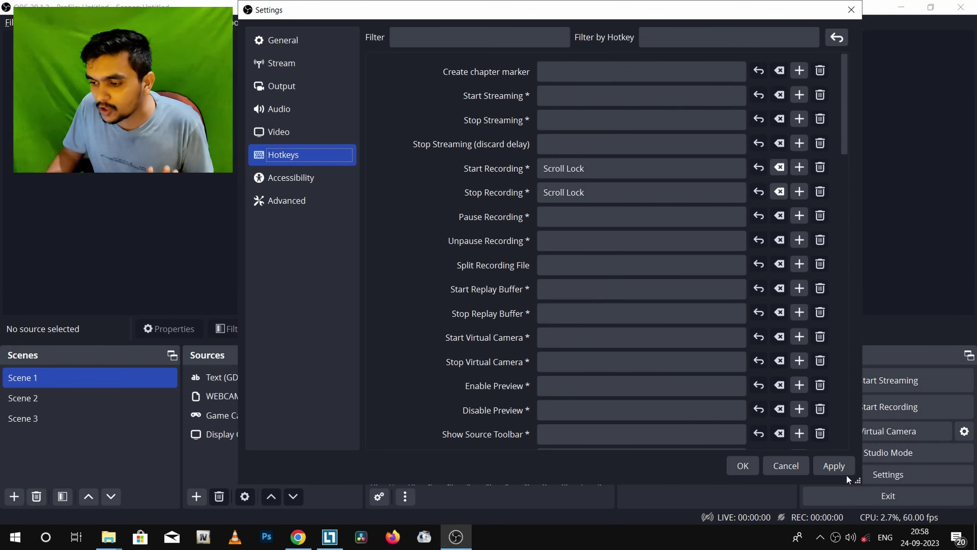
scroll(639, 358, down, 10)
scroll(496, 312, down, 15)
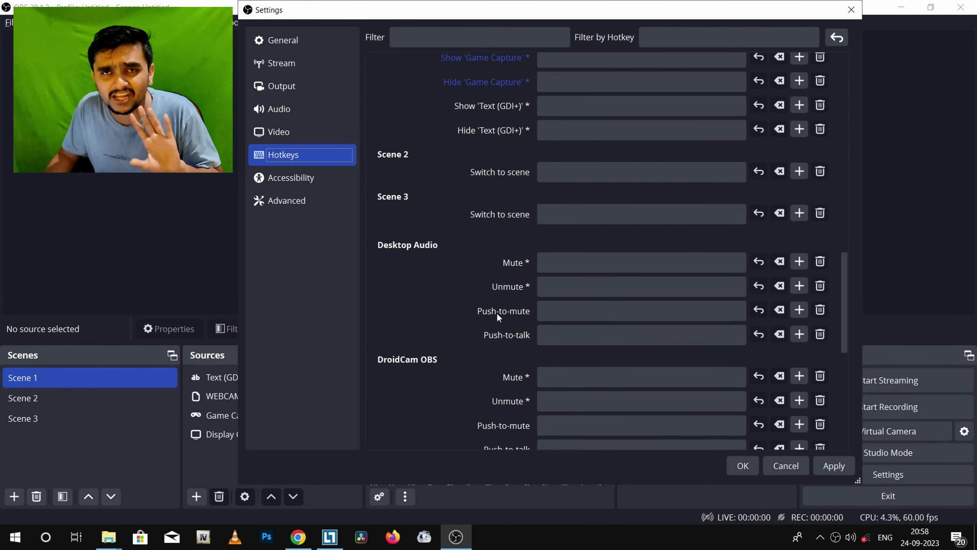
click(843, 467)
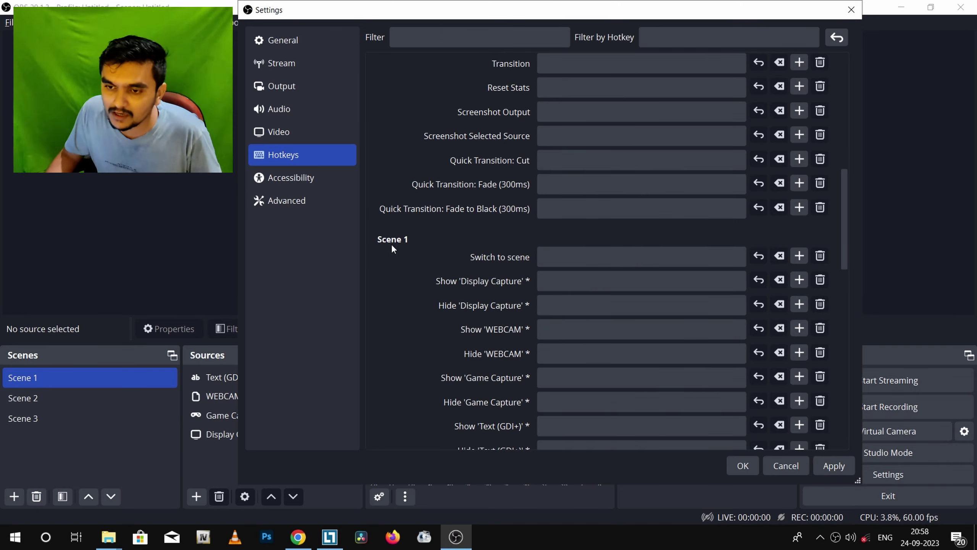
- View the accessibility and advanced settings, apply all settings and close the Settings window
click(288, 179)
click(295, 200)
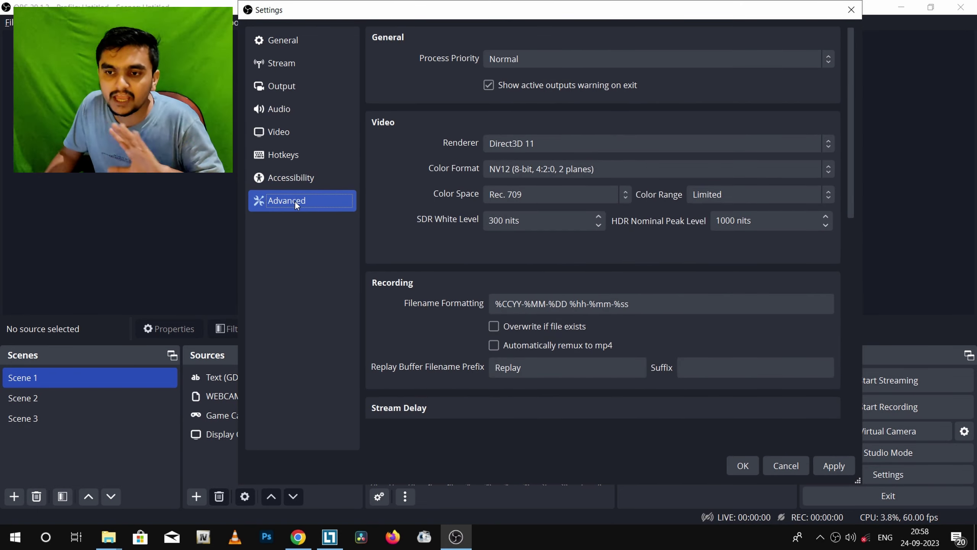
click(834, 462)
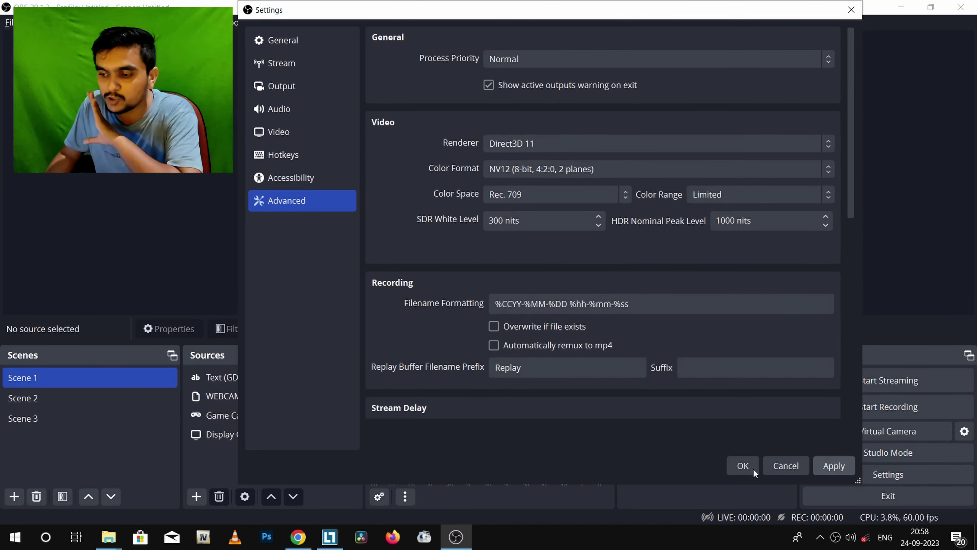
click(742, 467)
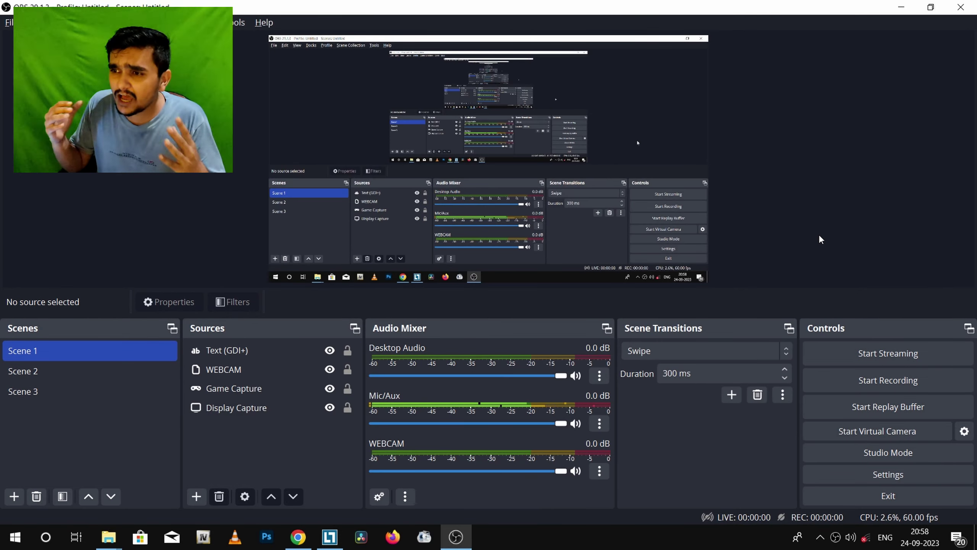